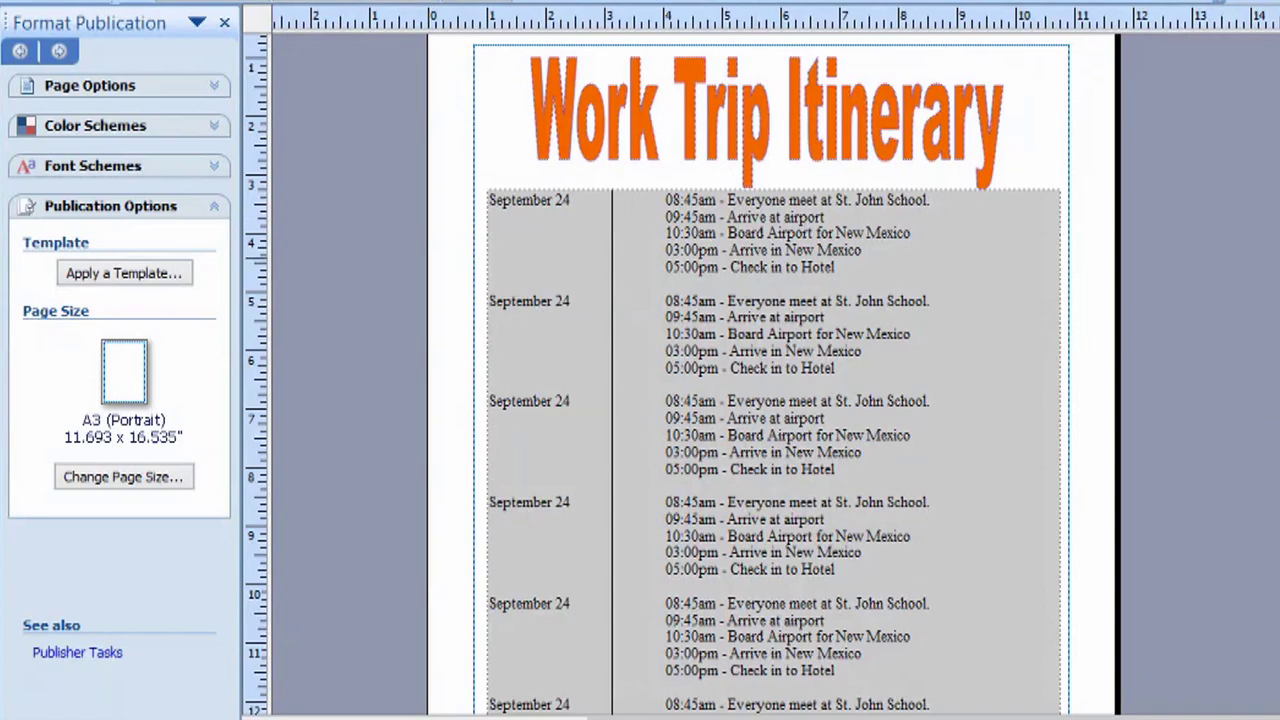
Dismiss the activation prompt and create a blank Letter (Portrait) 8.5 x 11" publication
scroll(770, 375, "down", 3)
scroll(770, 375, "up", 5)
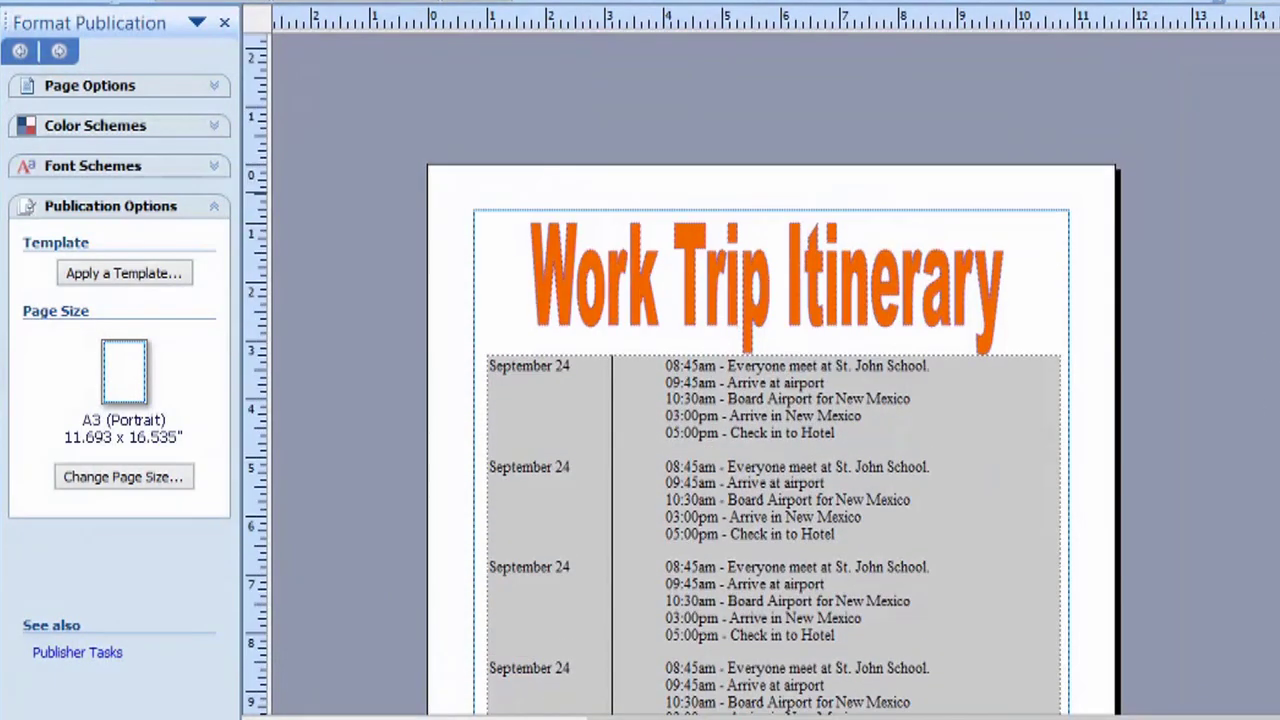
scroll(770, 375, "down", 1)
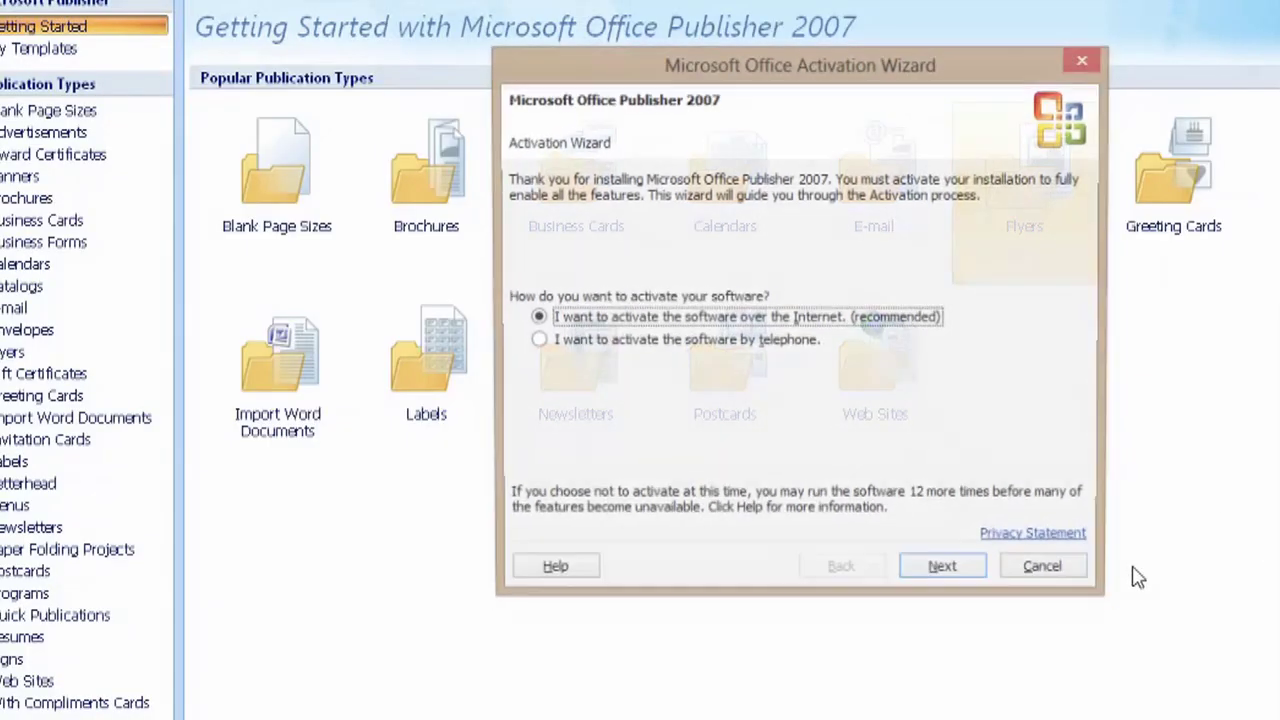
left_click(1046, 574)
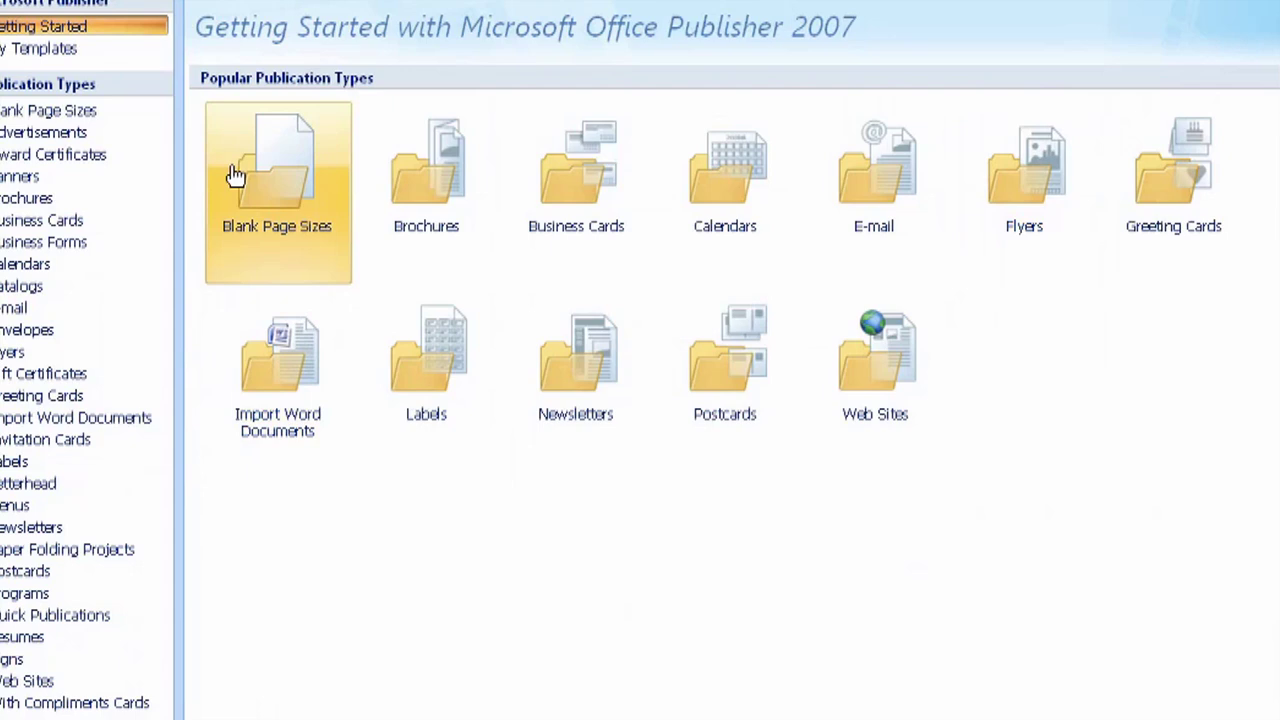
left_click(282, 192)
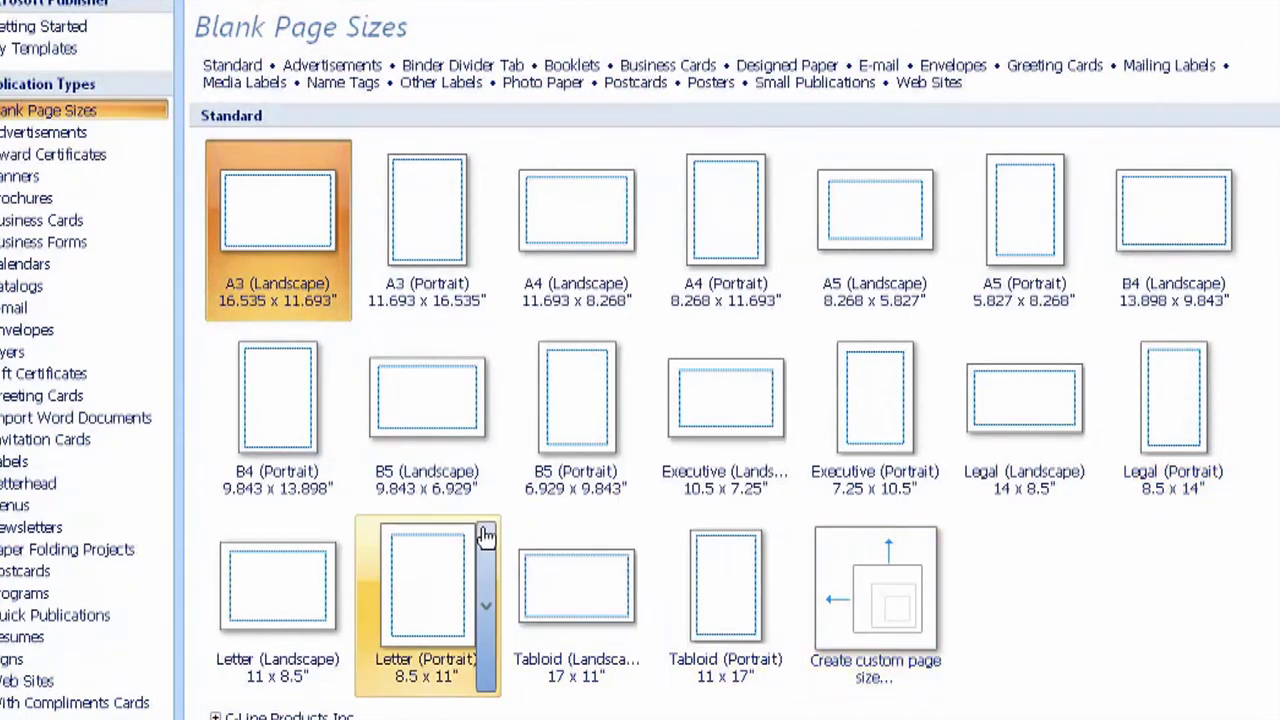
left_click(452, 597)
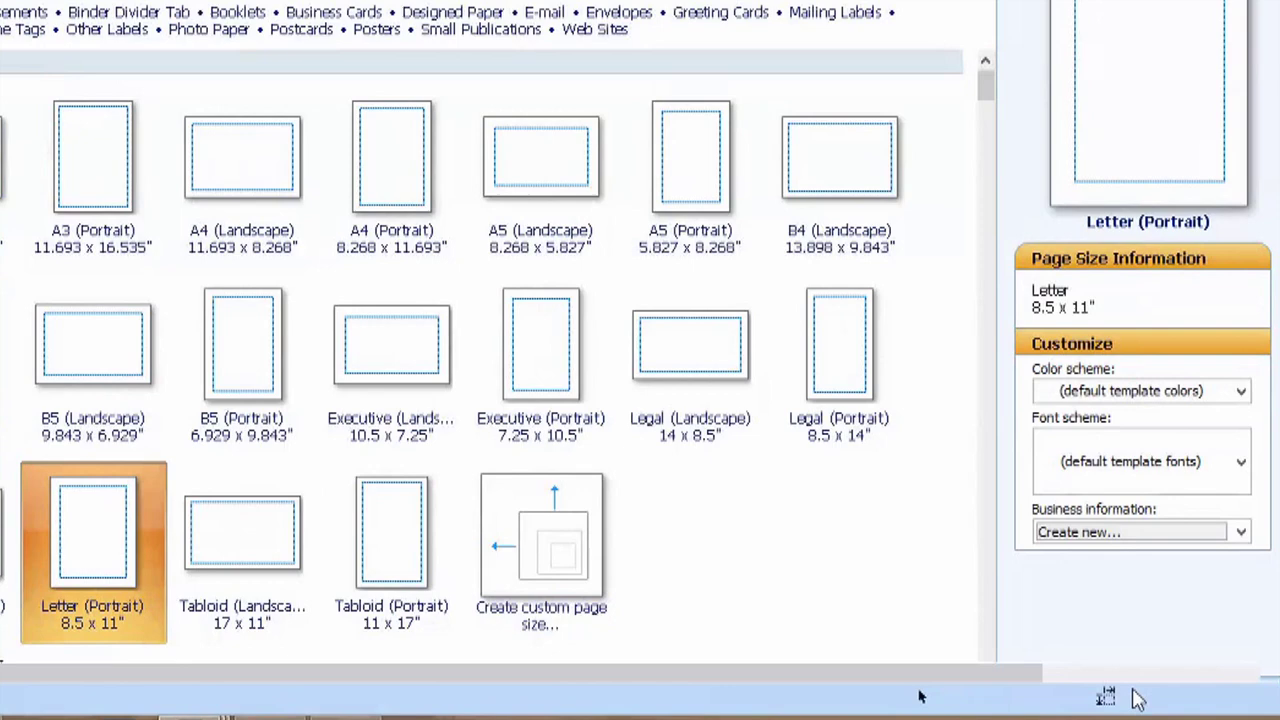
left_click(1137, 698)
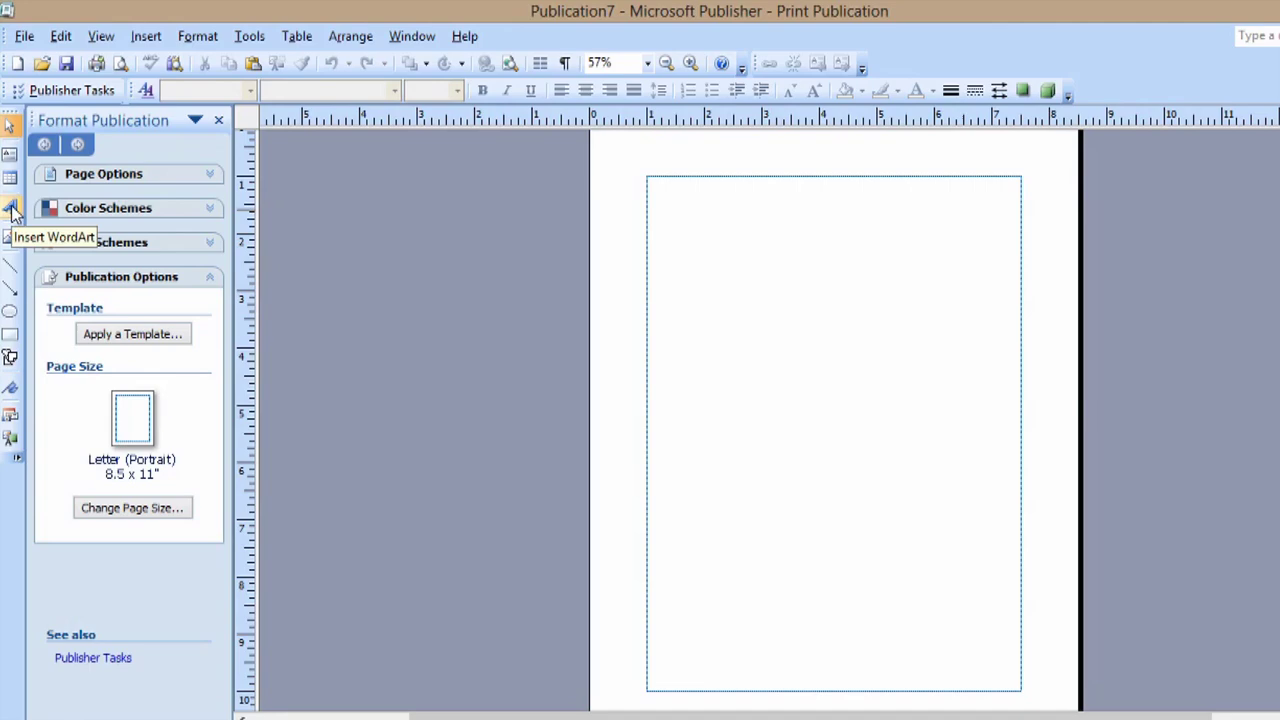
Insert a WordArt in the first plain style with the text 'Trip Plans'
left_click(10, 210)
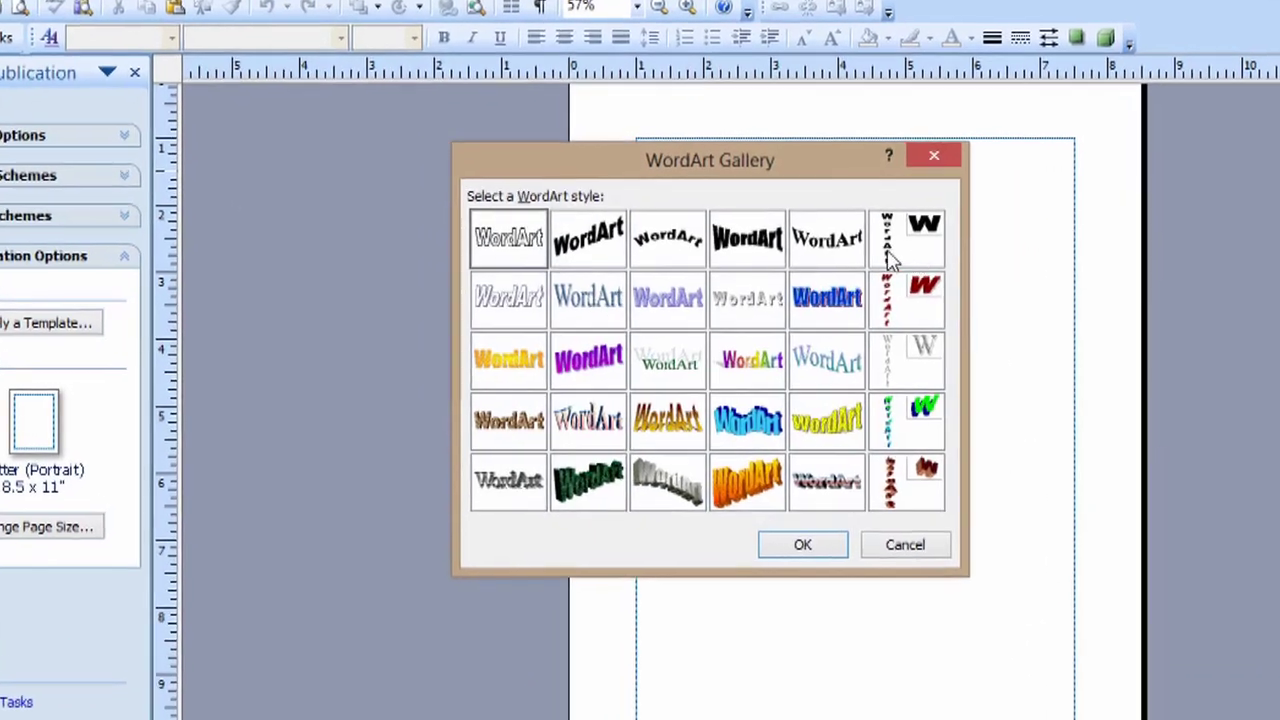
left_click(802, 545)
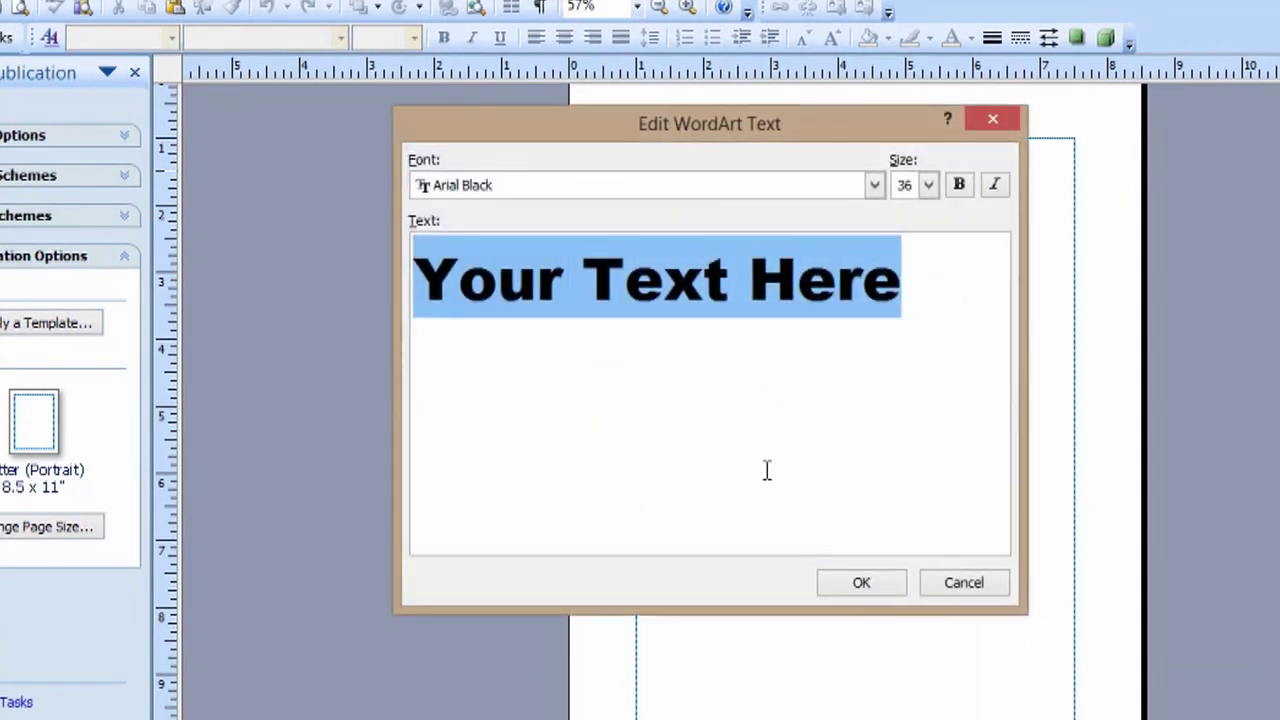
type("T")
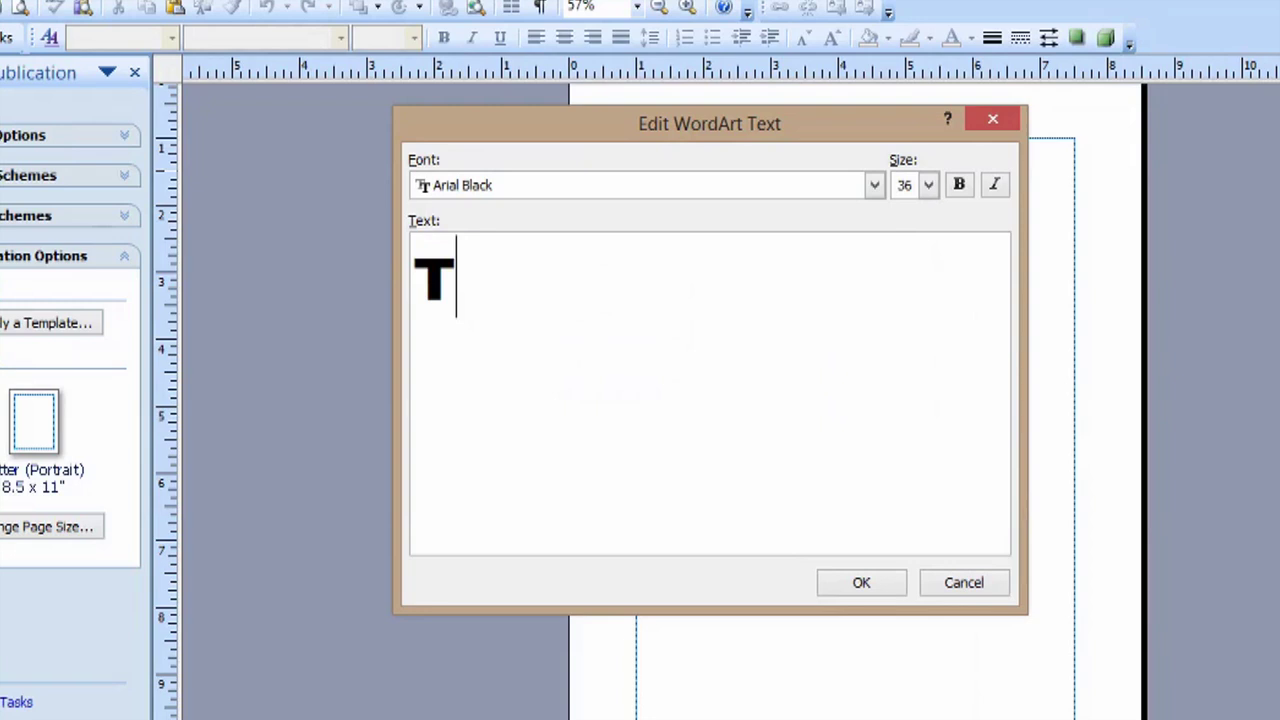
type("rip Plans")
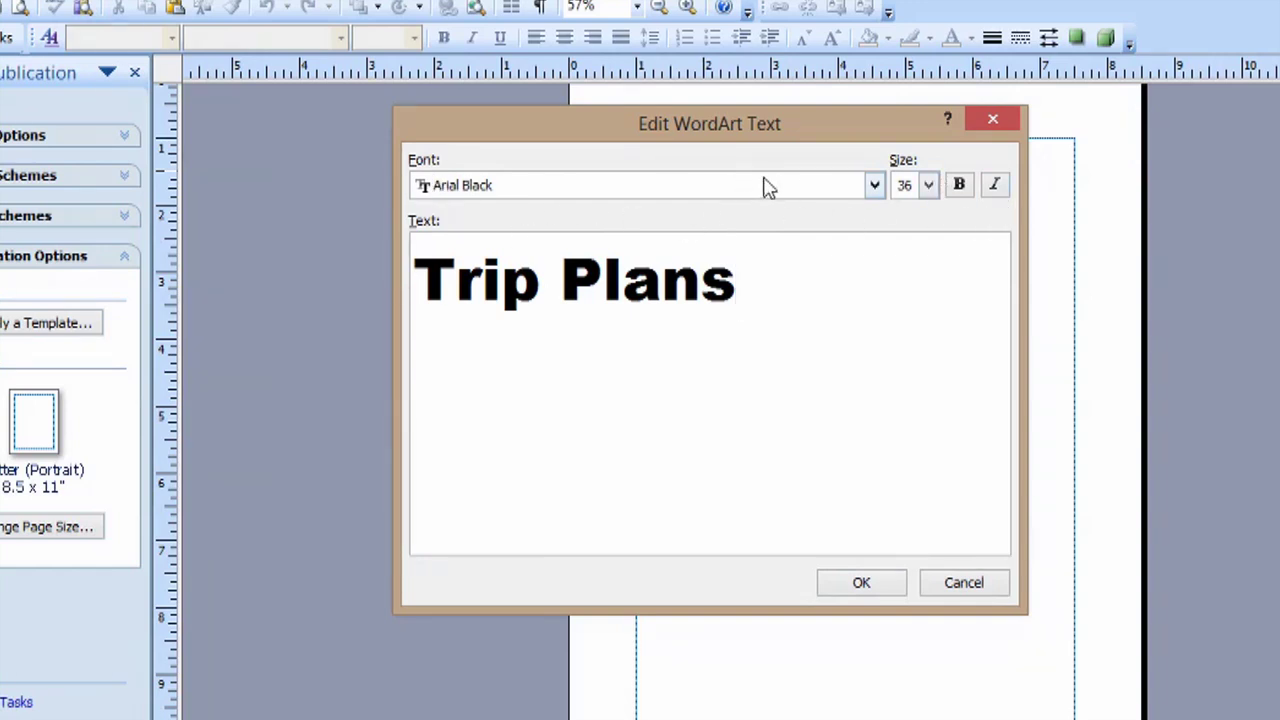
Move the Trip Plans WordArt to the top margin, stretch it margin to margin, and make it taller
left_click(847, 589)
left_click_drag(858, 412, 868, 170)
left_click_drag(948, 185, 1058, 184)
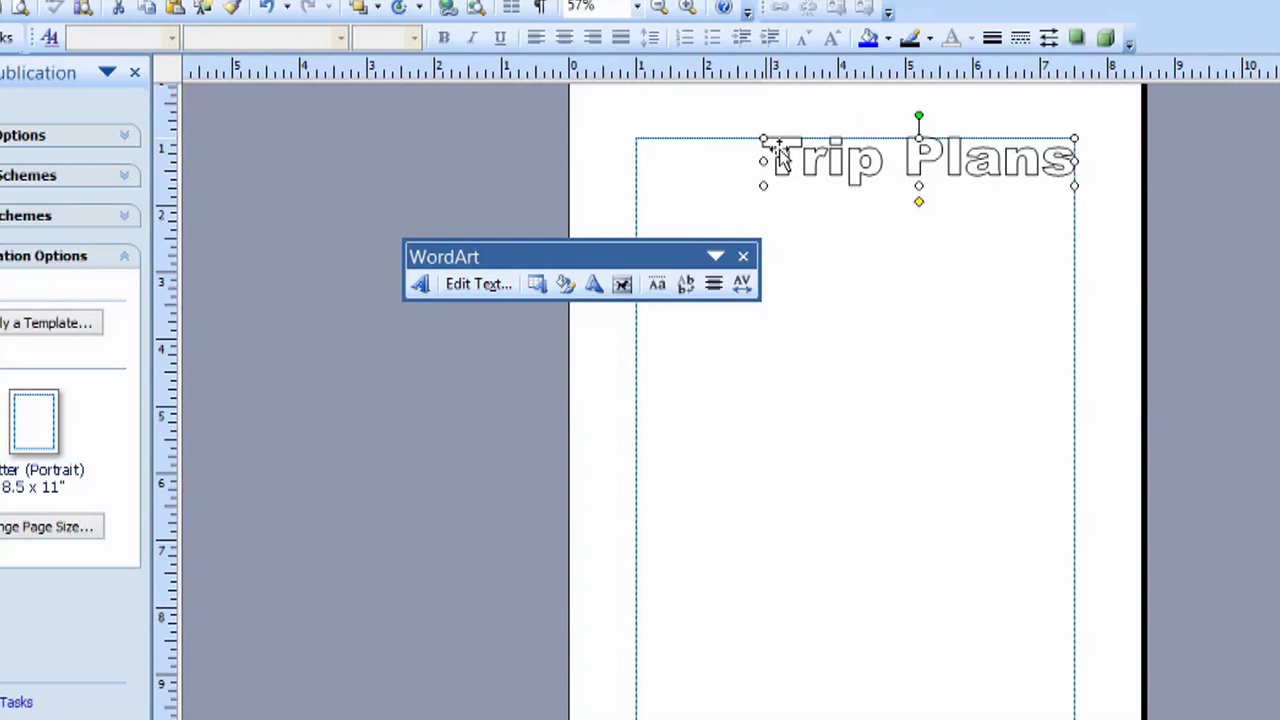
left_click_drag(764, 183, 645, 176)
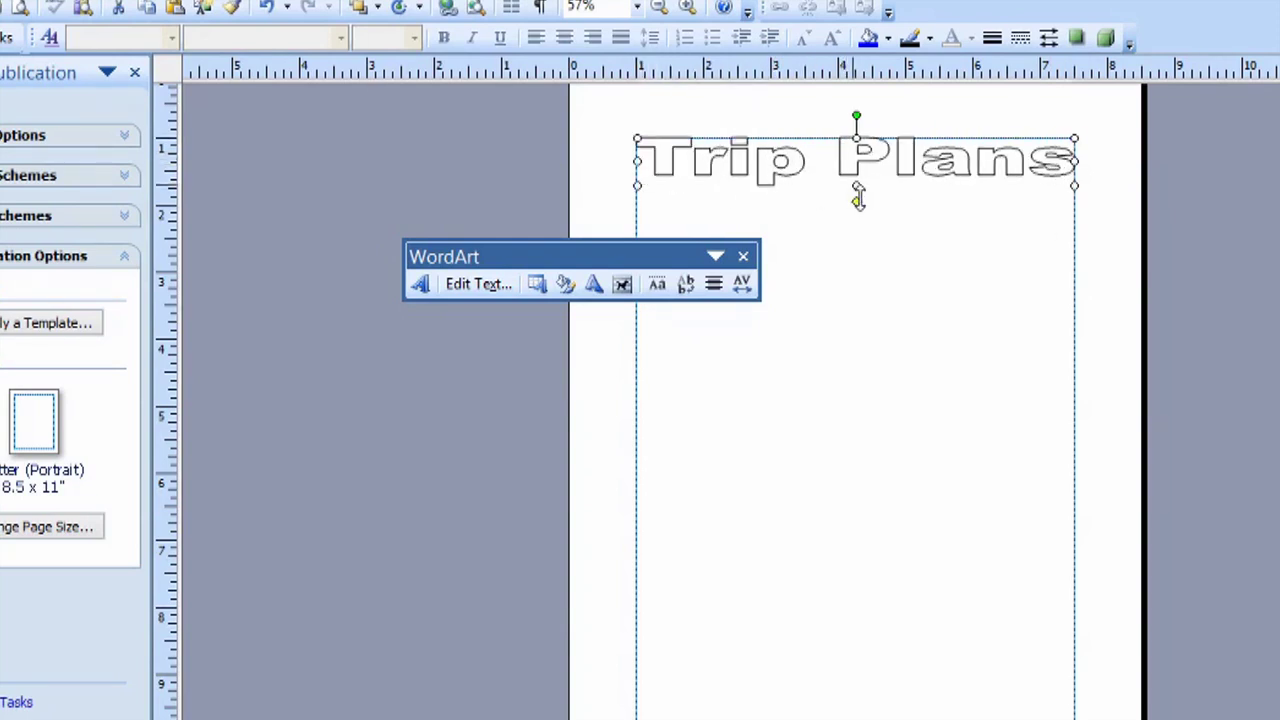
left_click_drag(856, 201, 860, 240)
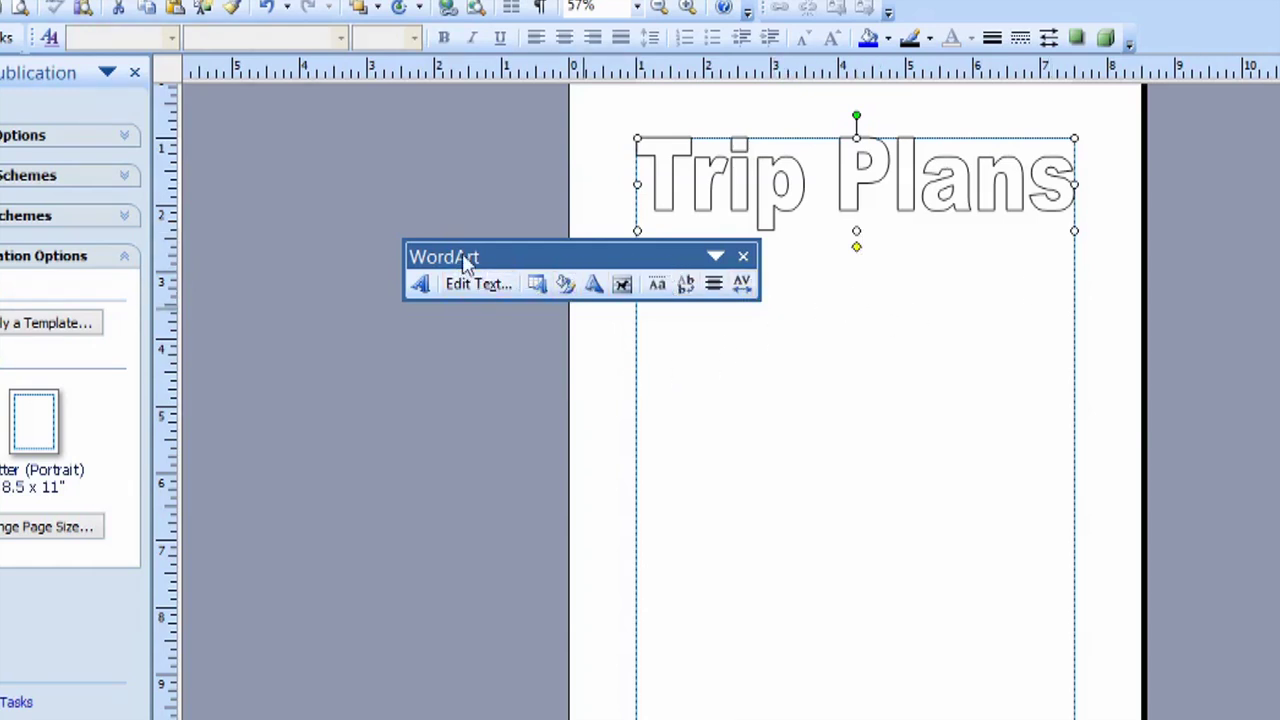
Give the Trip Plans WordArt a gold fill and solid blue outline, then close the WordArt toolbar
left_click(565, 285)
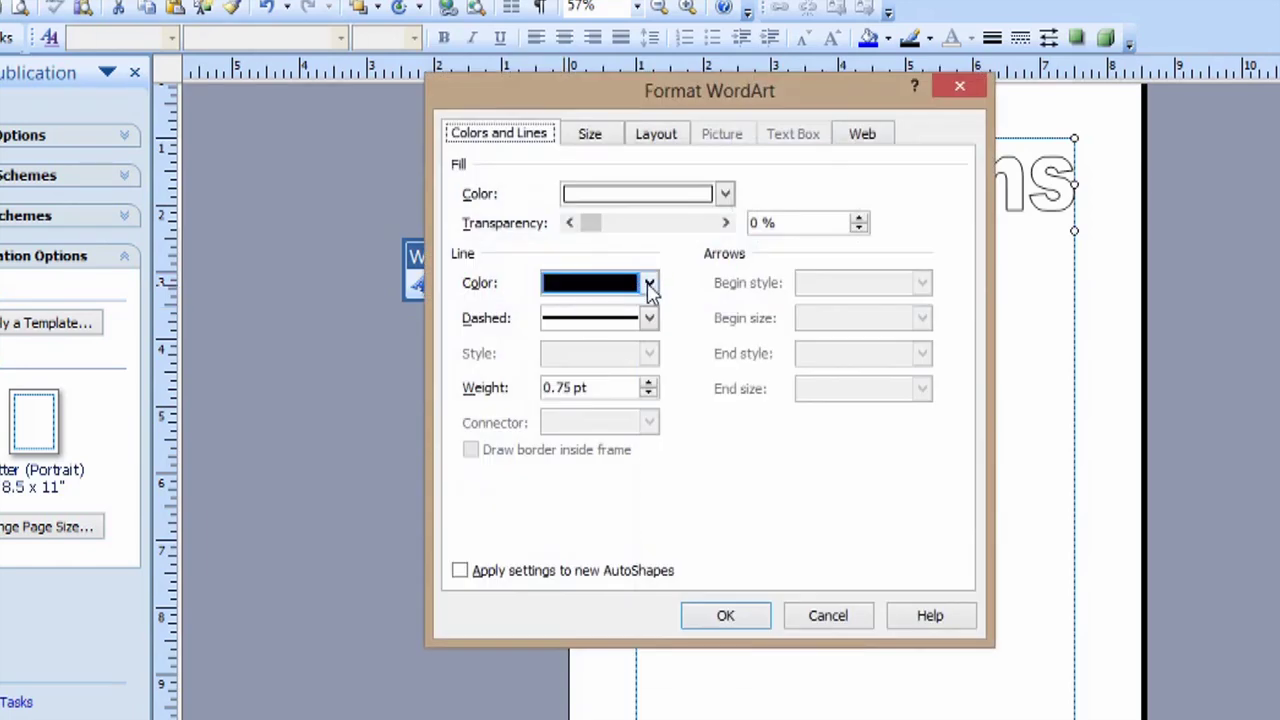
left_click(650, 285)
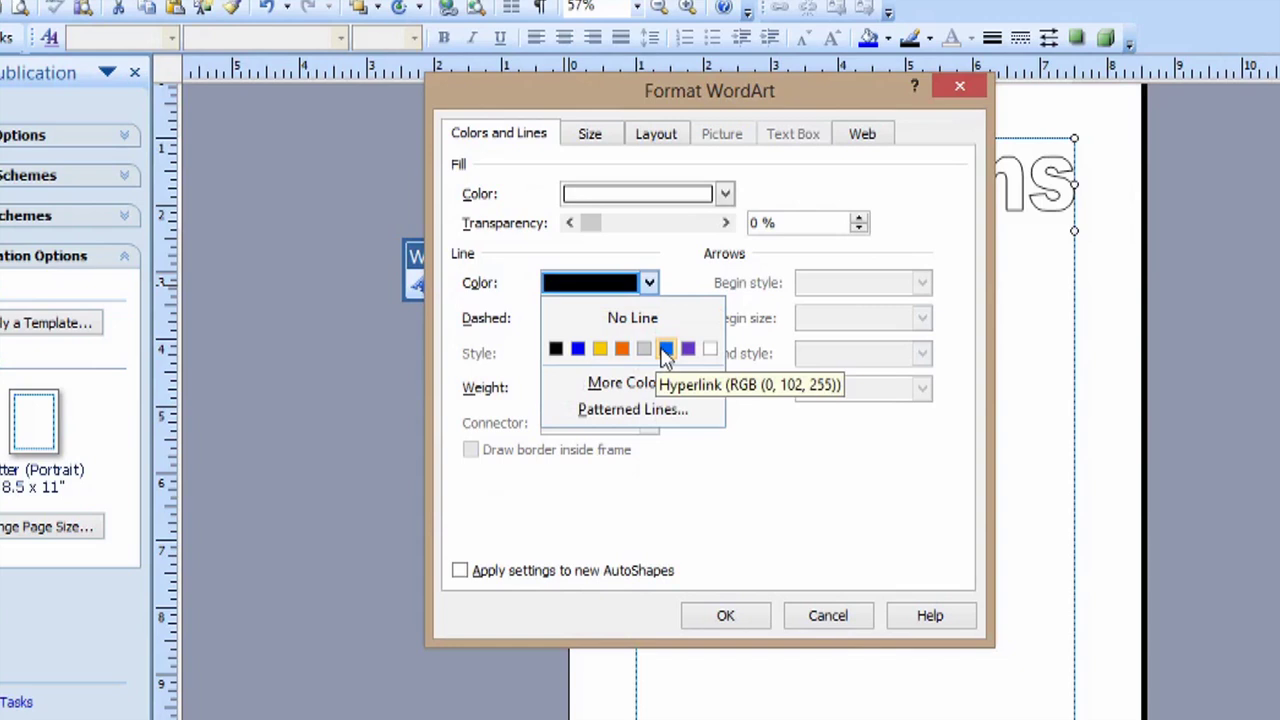
left_click(666, 349)
left_click(716, 196)
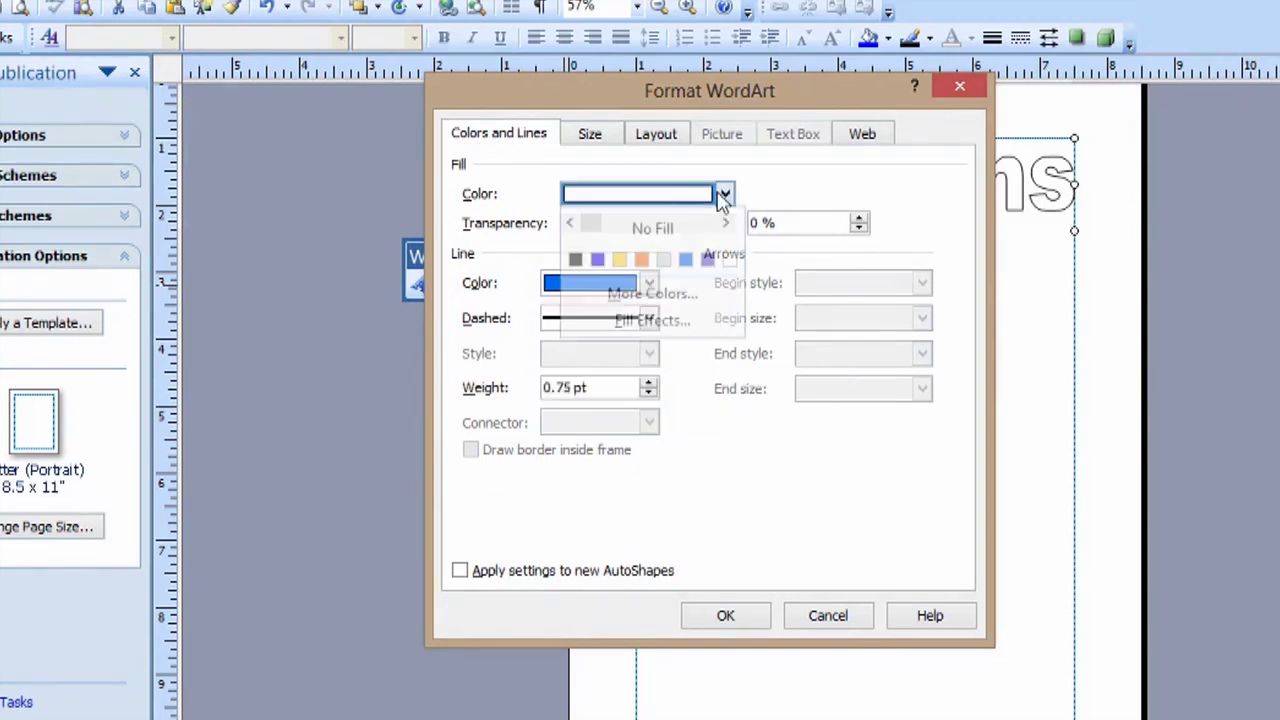
left_click(620, 259)
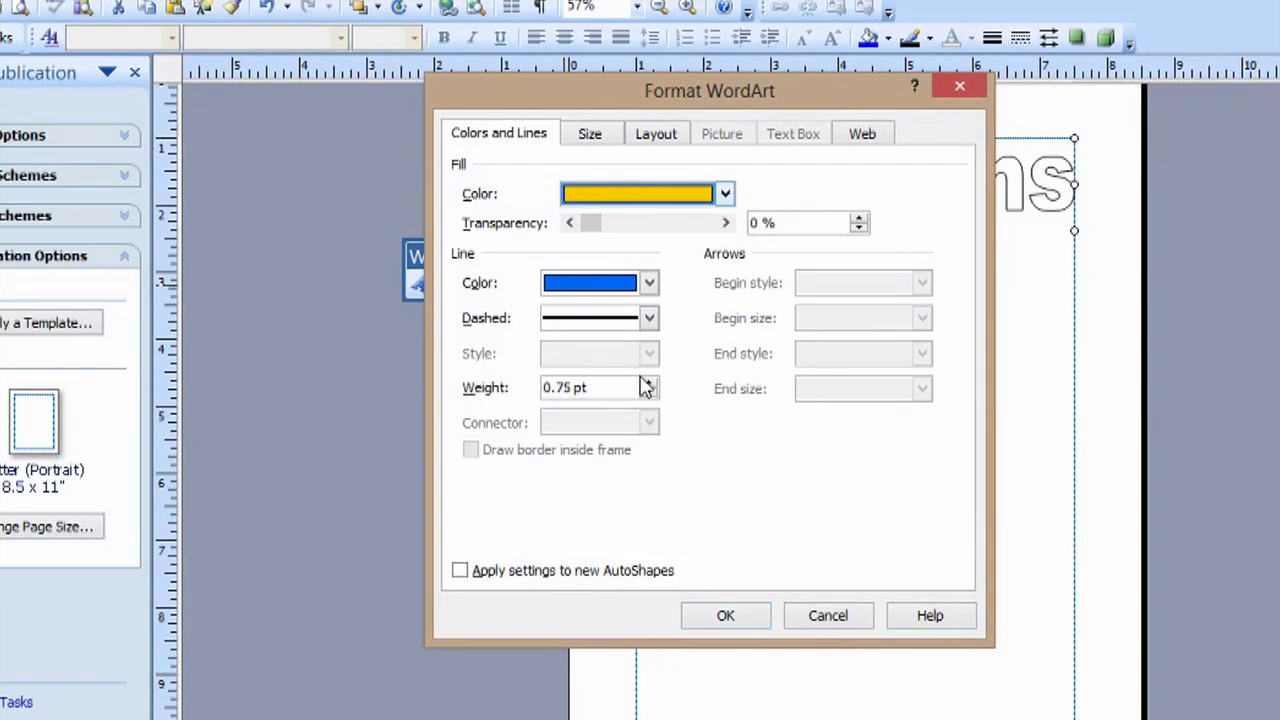
left_click(649, 318)
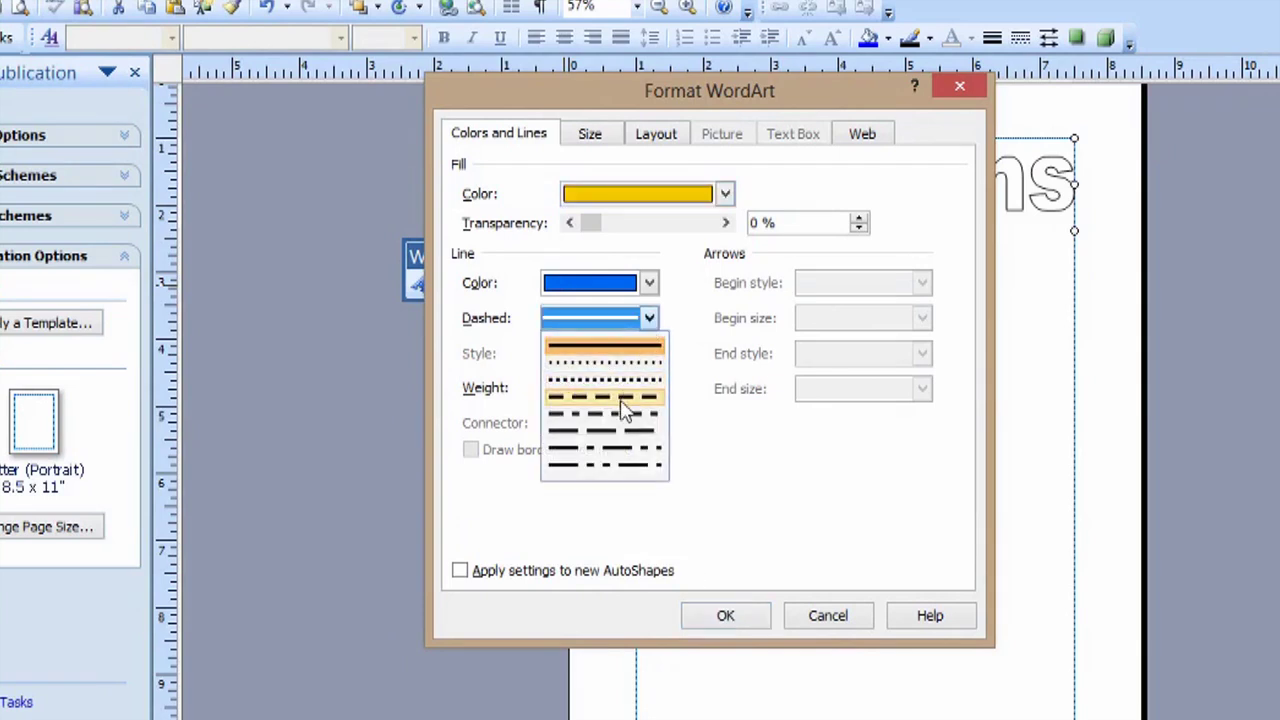
left_click(792, 510)
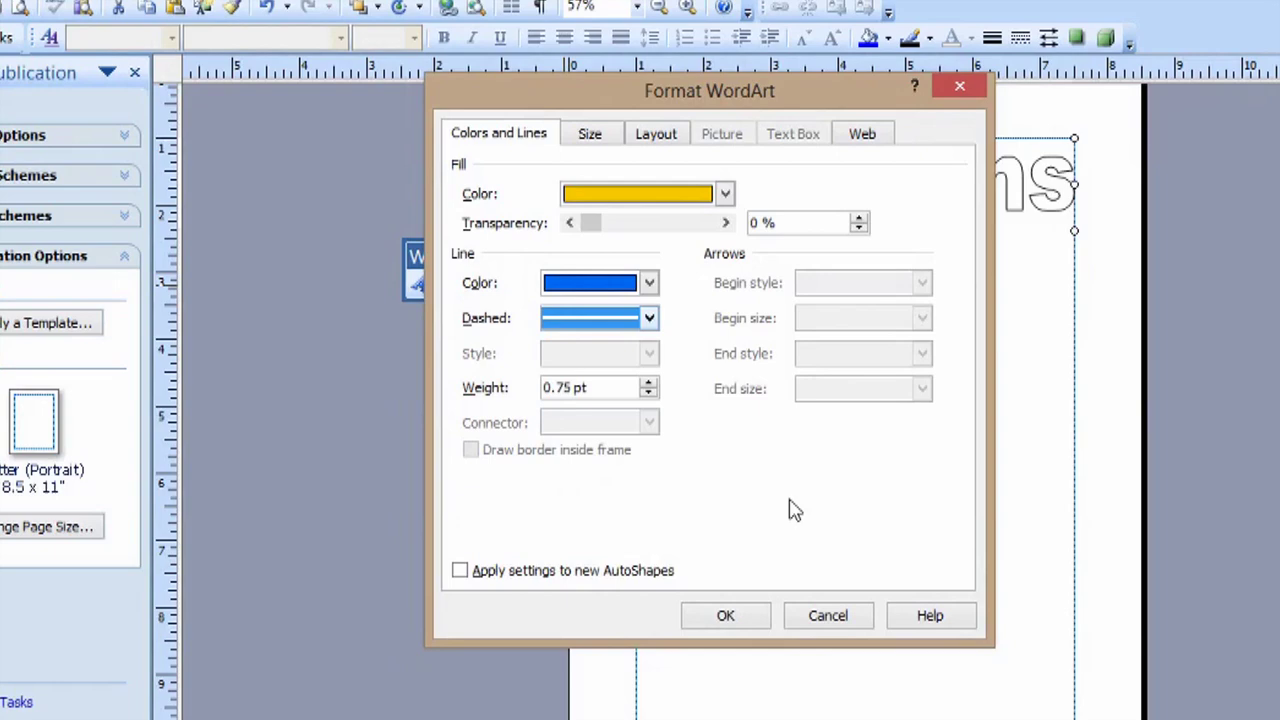
left_click(727, 616)
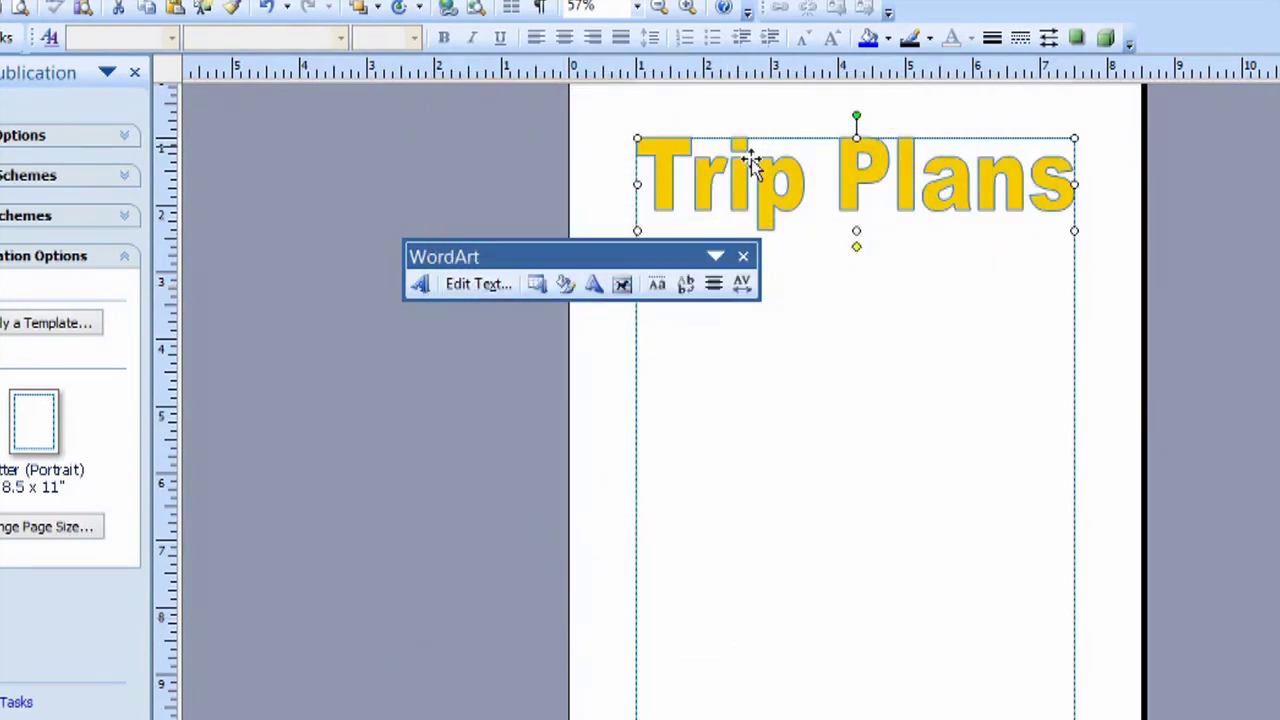
left_click_drag(546, 257, 345, 150)
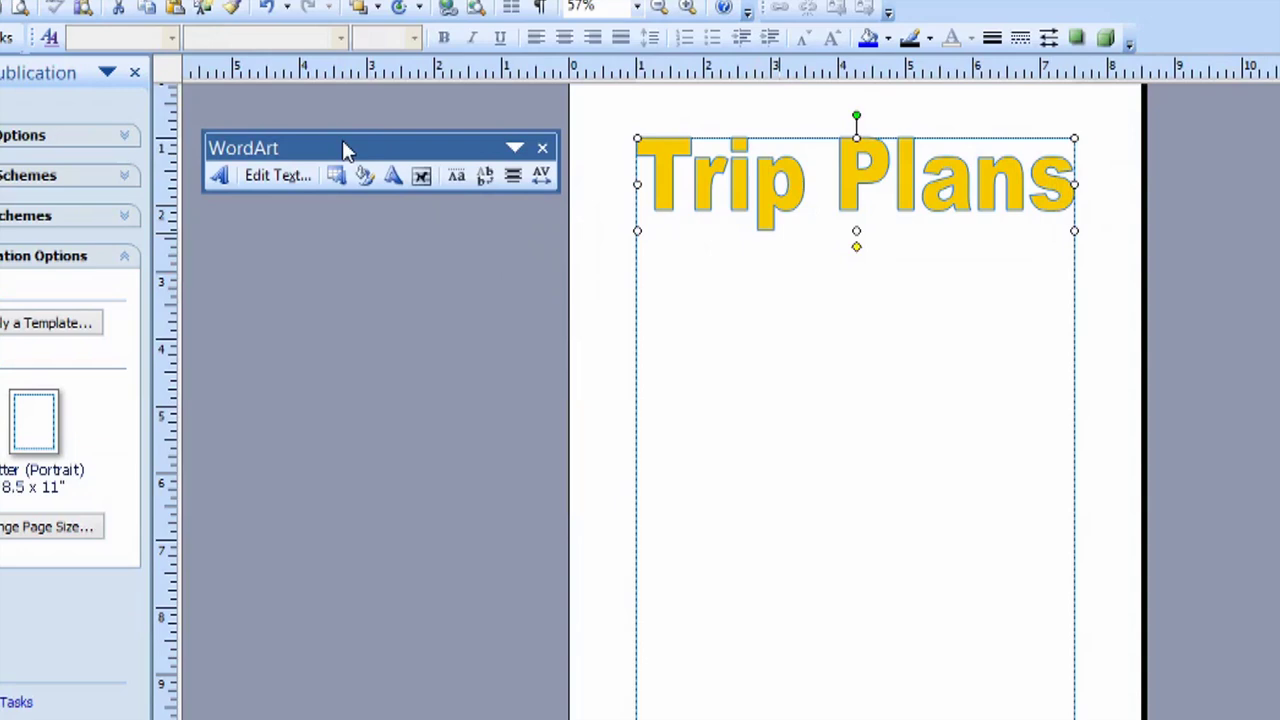
left_click(543, 150)
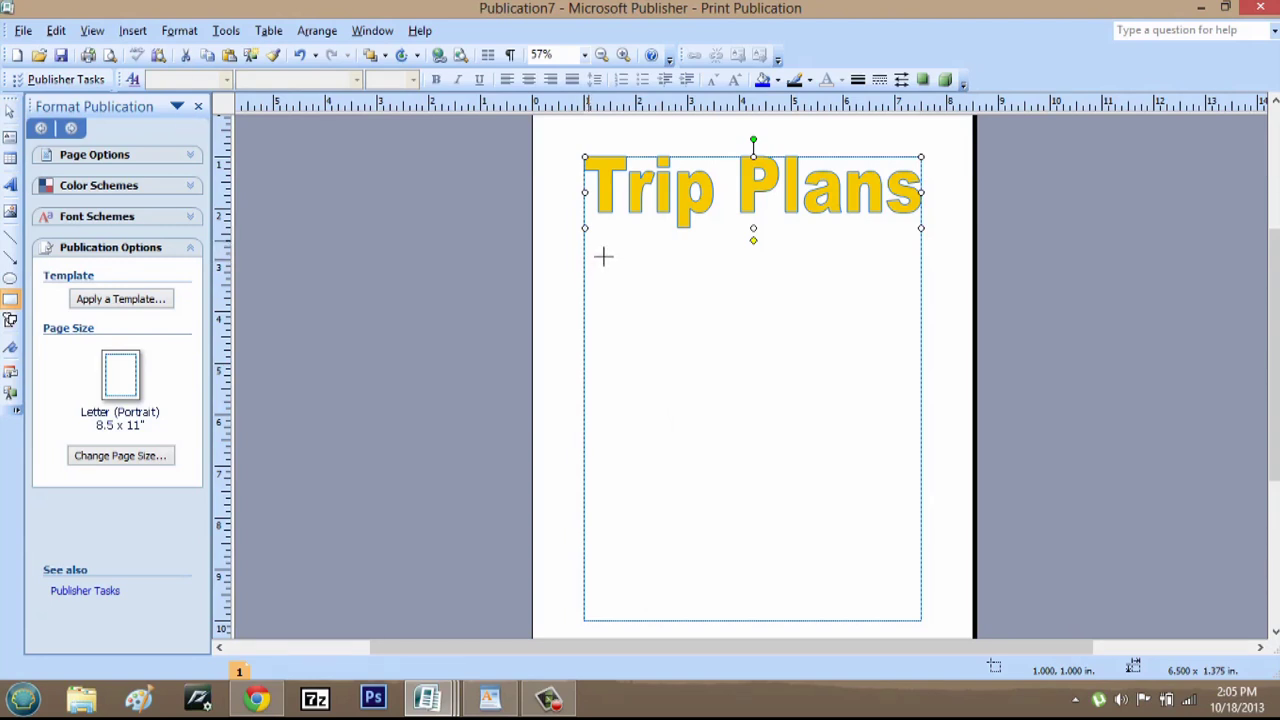
Draw a large rectangle below the title and give it a light grey border
mouse_move(603, 257)
left_mouse_down()
mouse_move(677, 326)
mouse_move(803, 403)
mouse_move(906, 520)
mouse_move(928, 633)
left_mouse_up()
right_click(782, 427)
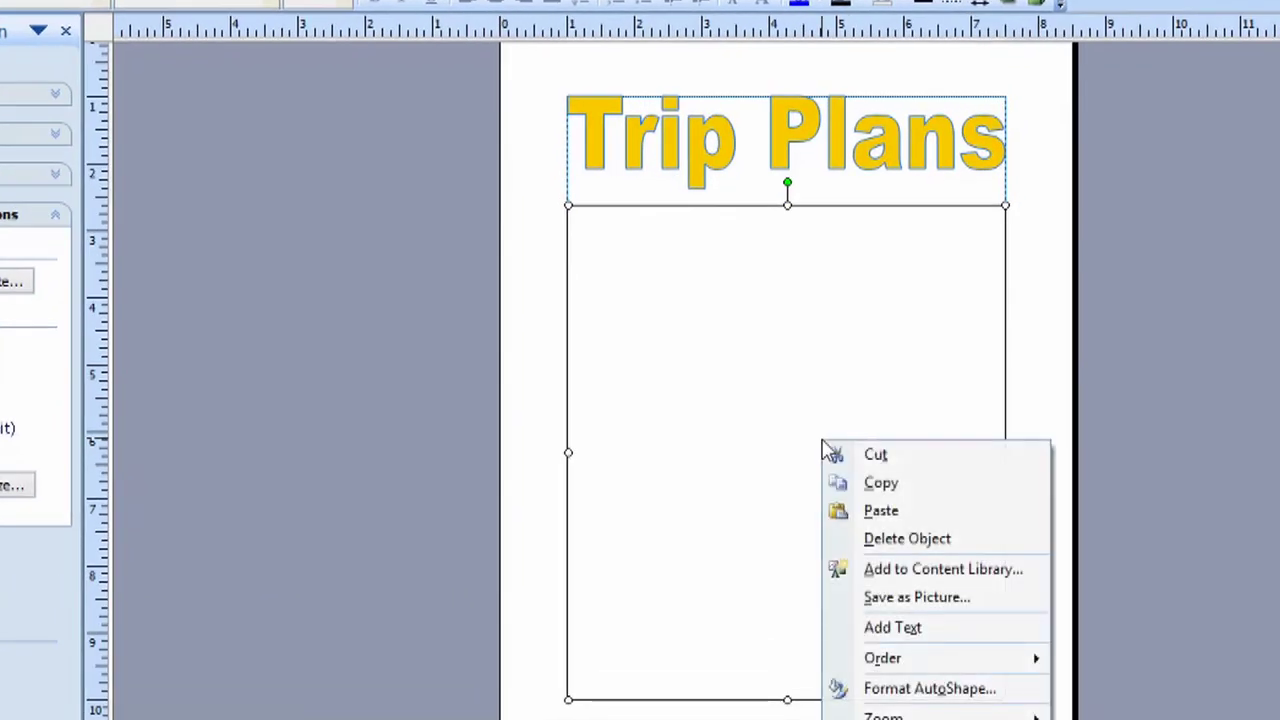
left_click(955, 690)
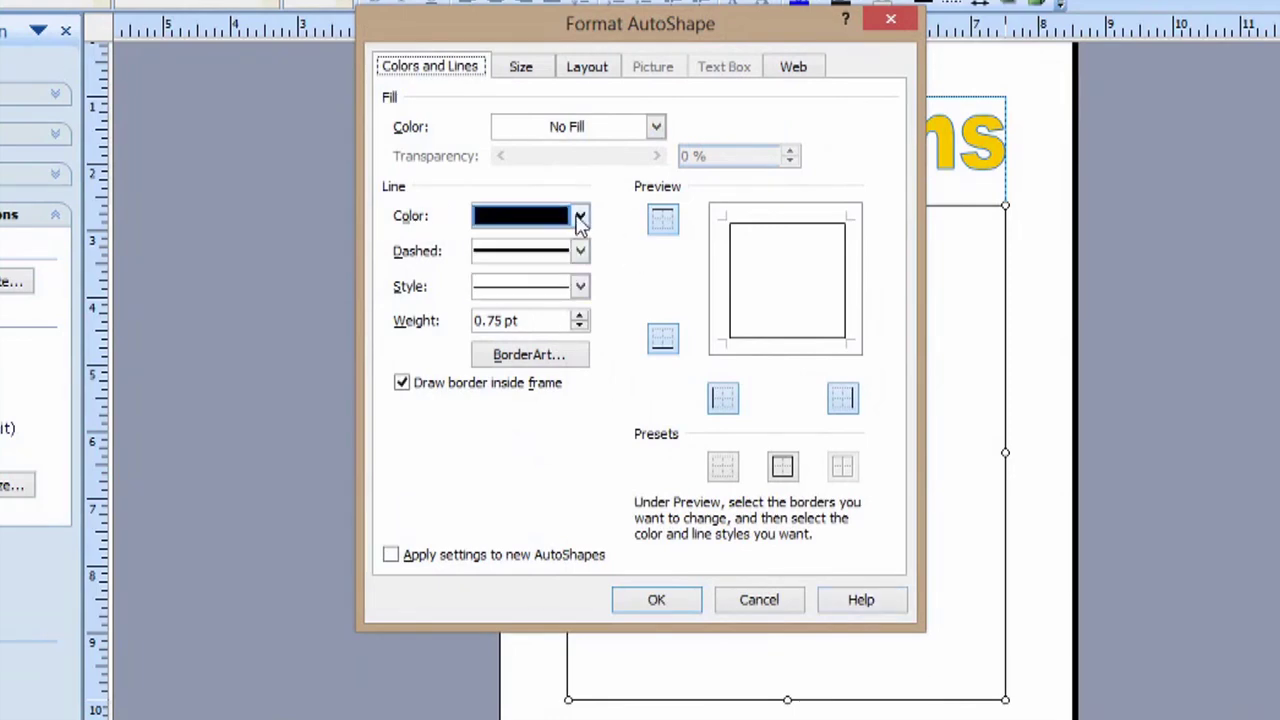
left_click(580, 218)
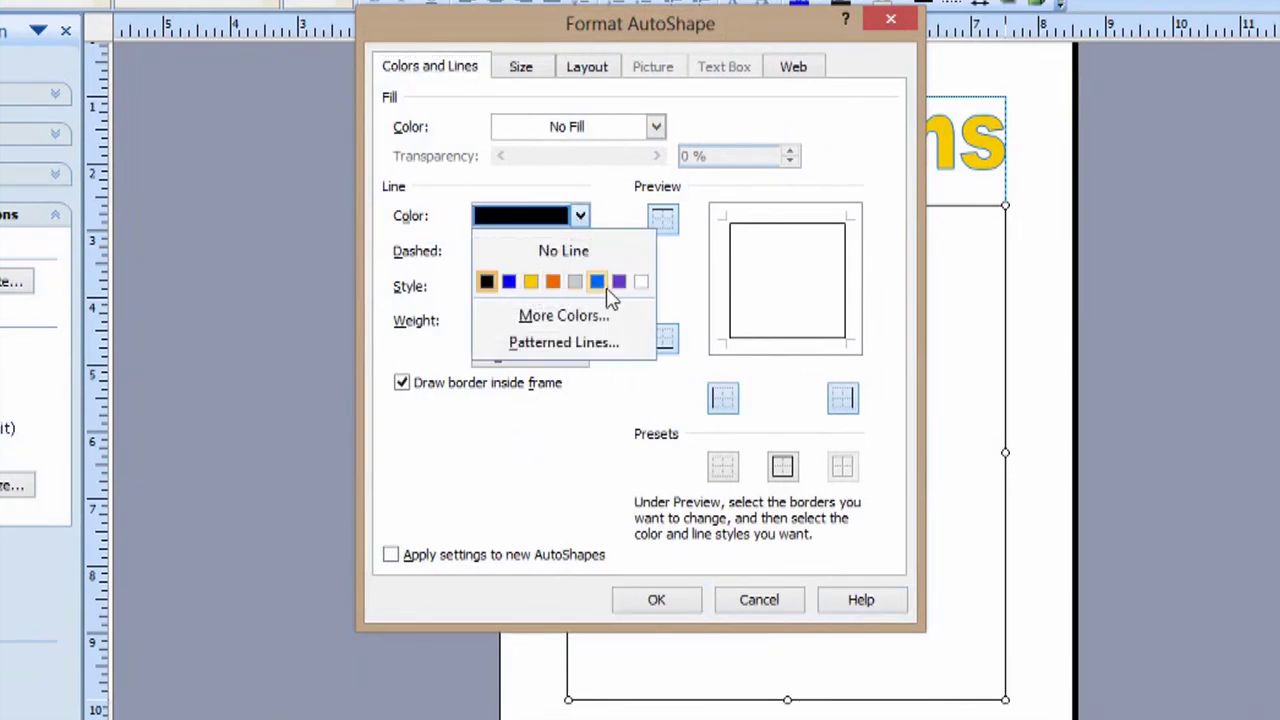
left_click(577, 282)
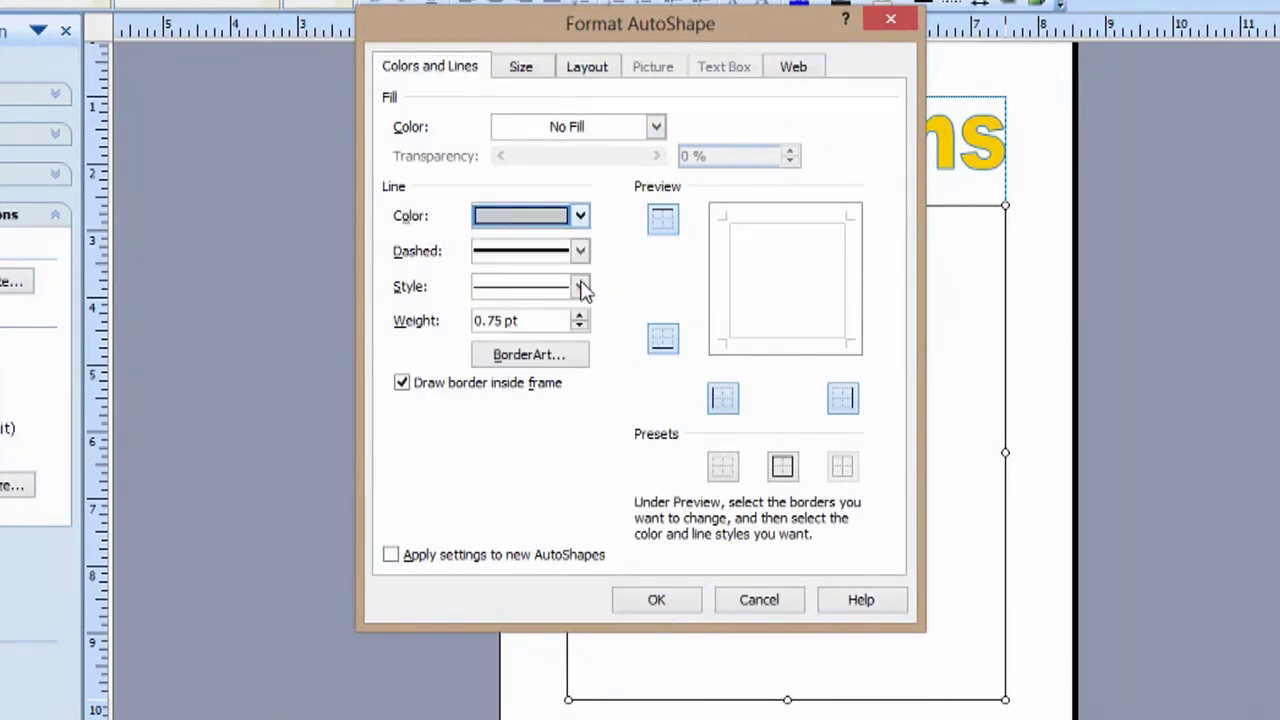
left_click(653, 605)
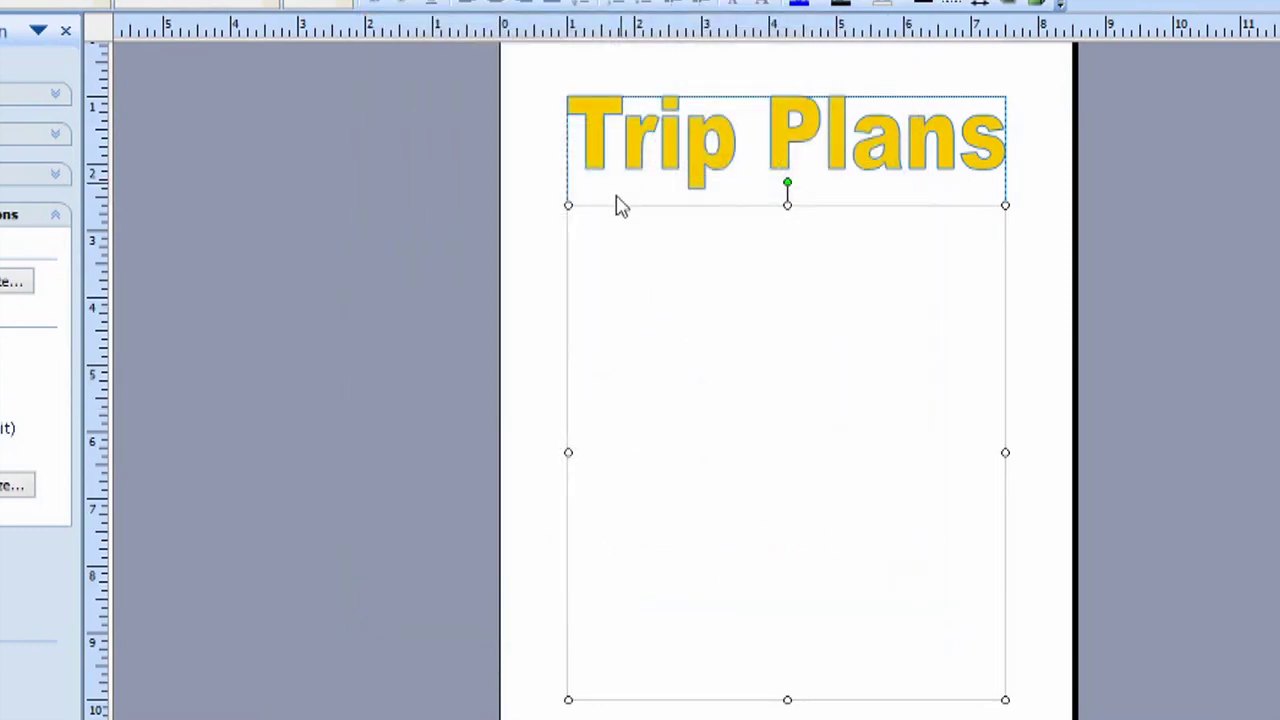
Change the rectangle's border colour from grey to gold
right_click(622, 254)
left_click(703, 504)
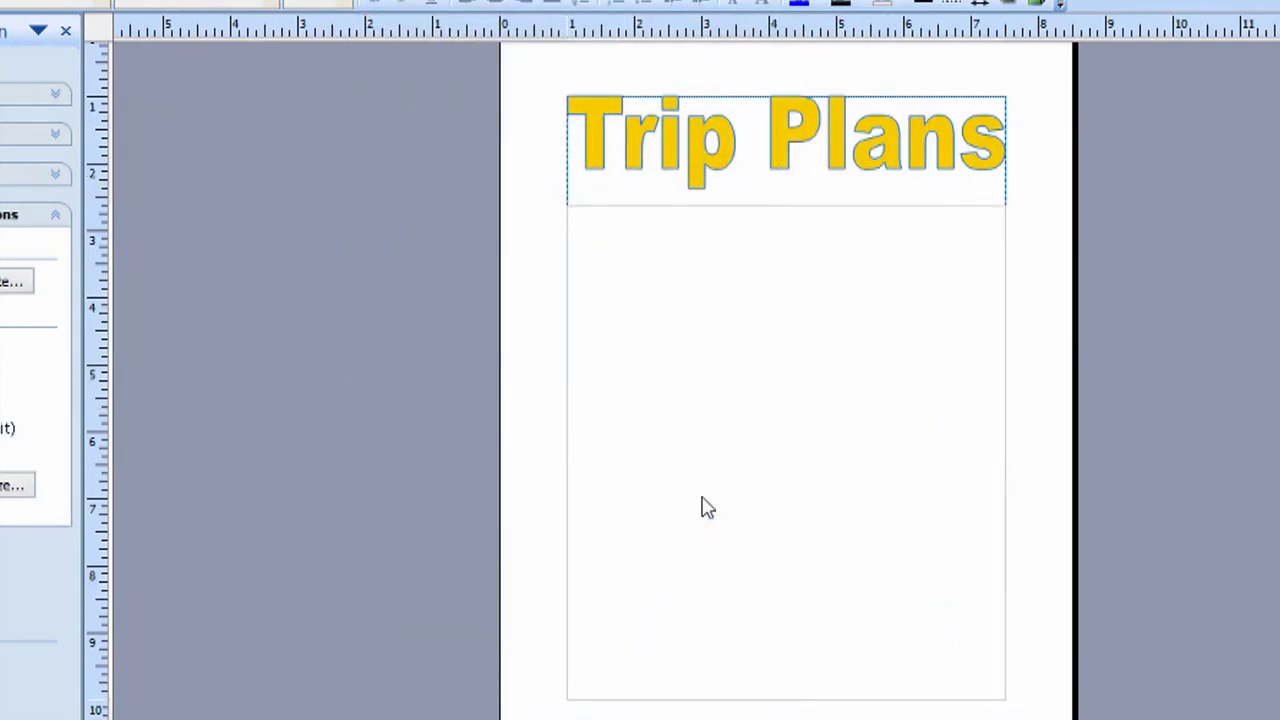
left_click(510, 218)
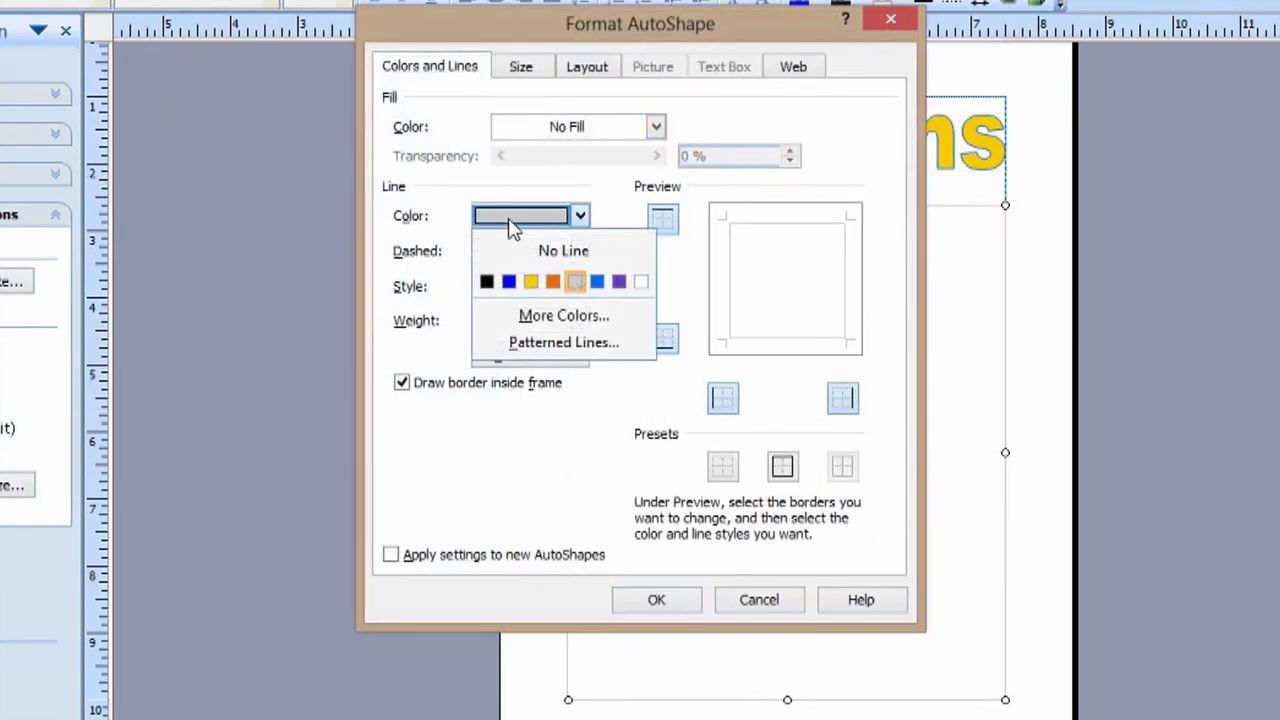
left_click(531, 282)
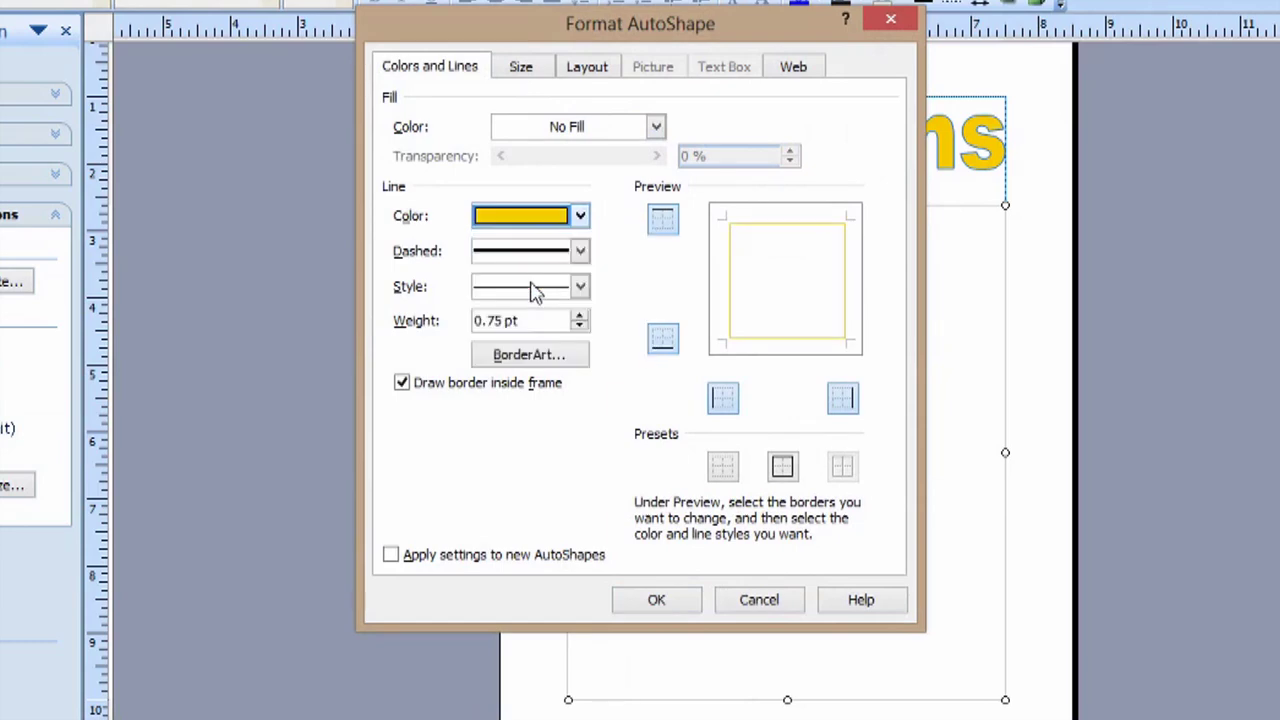
left_click(670, 603)
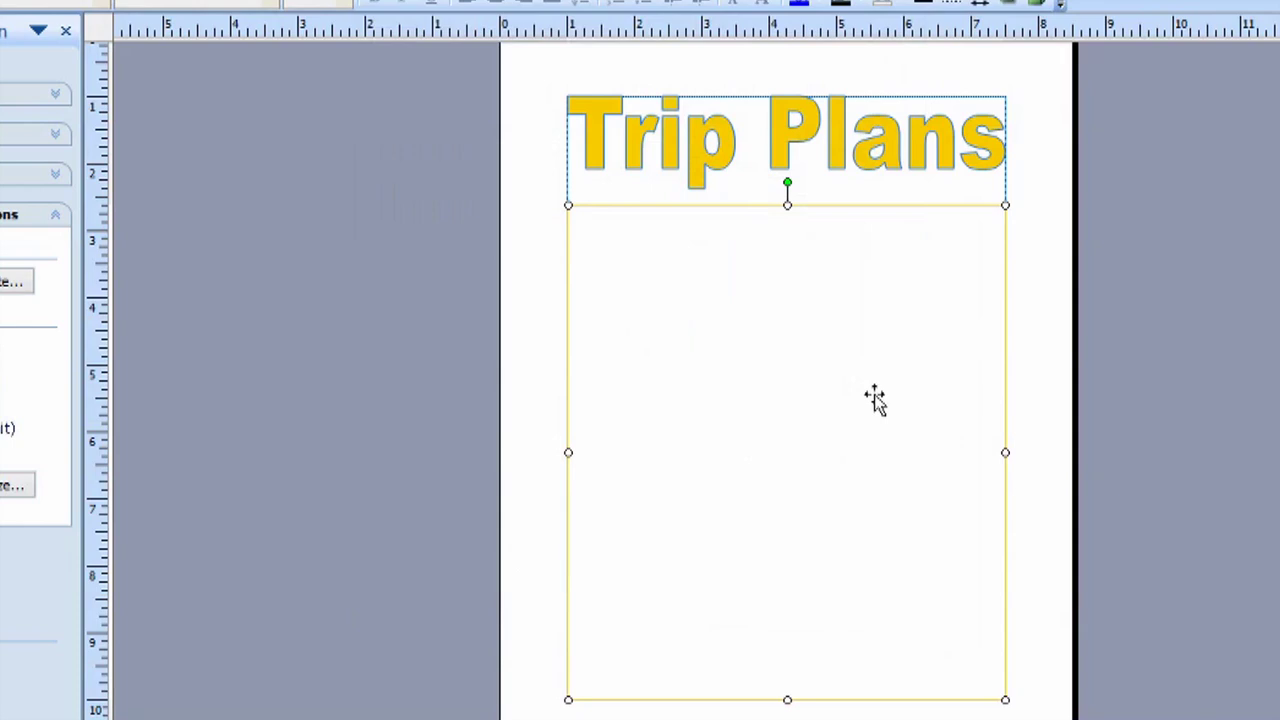
Fill the gold-bordered rectangle with solid light grey via Format AutoShape
right_click(751, 477)
left_click(857, 400)
left_click(576, 127)
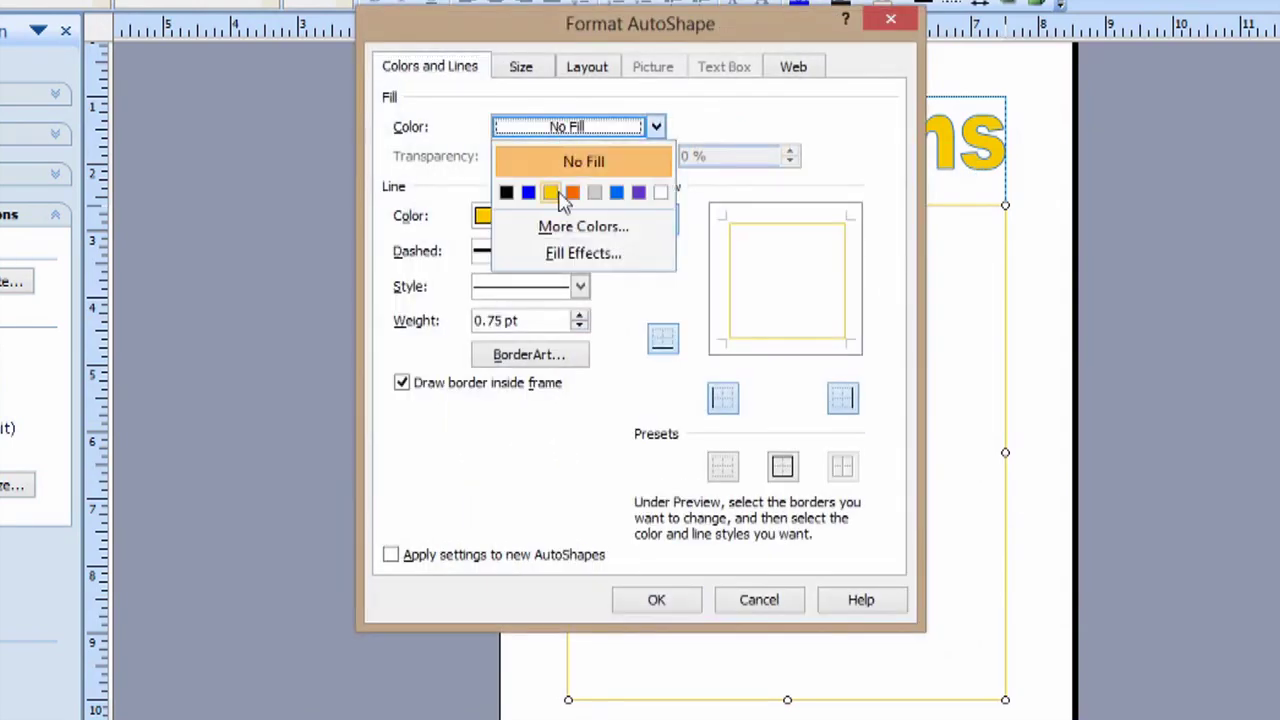
left_click(595, 193)
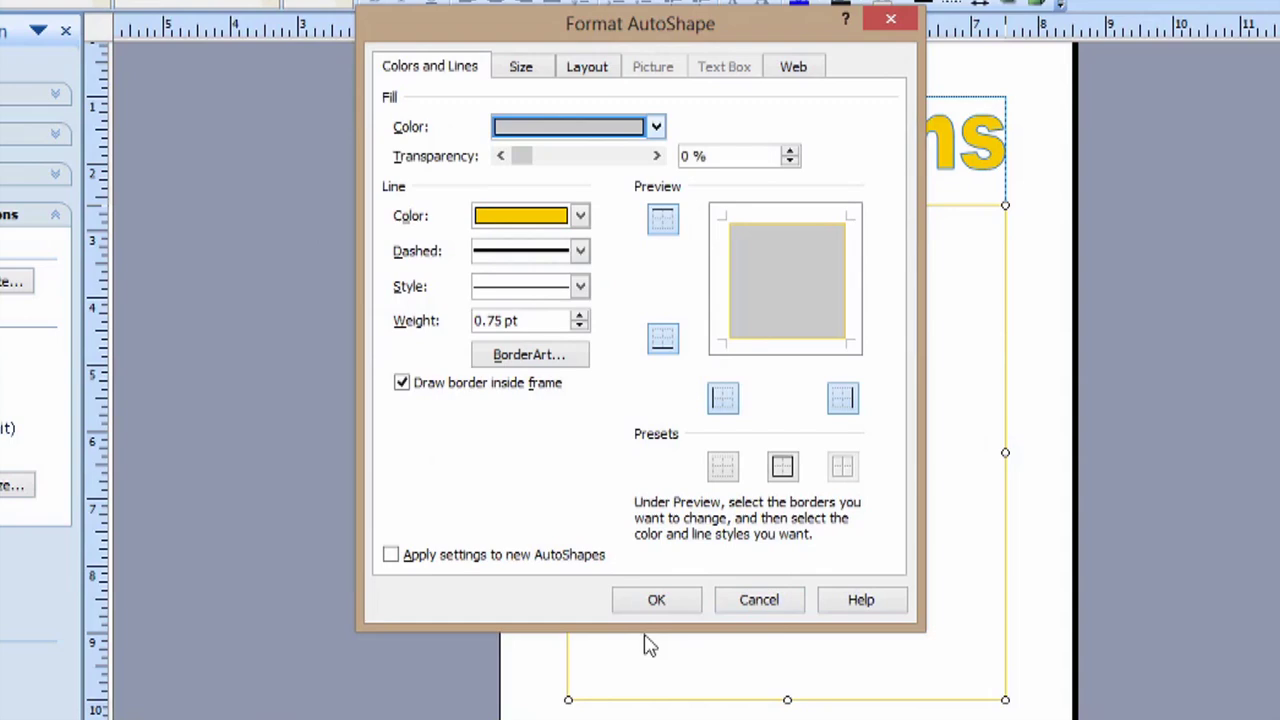
left_click(656, 604)
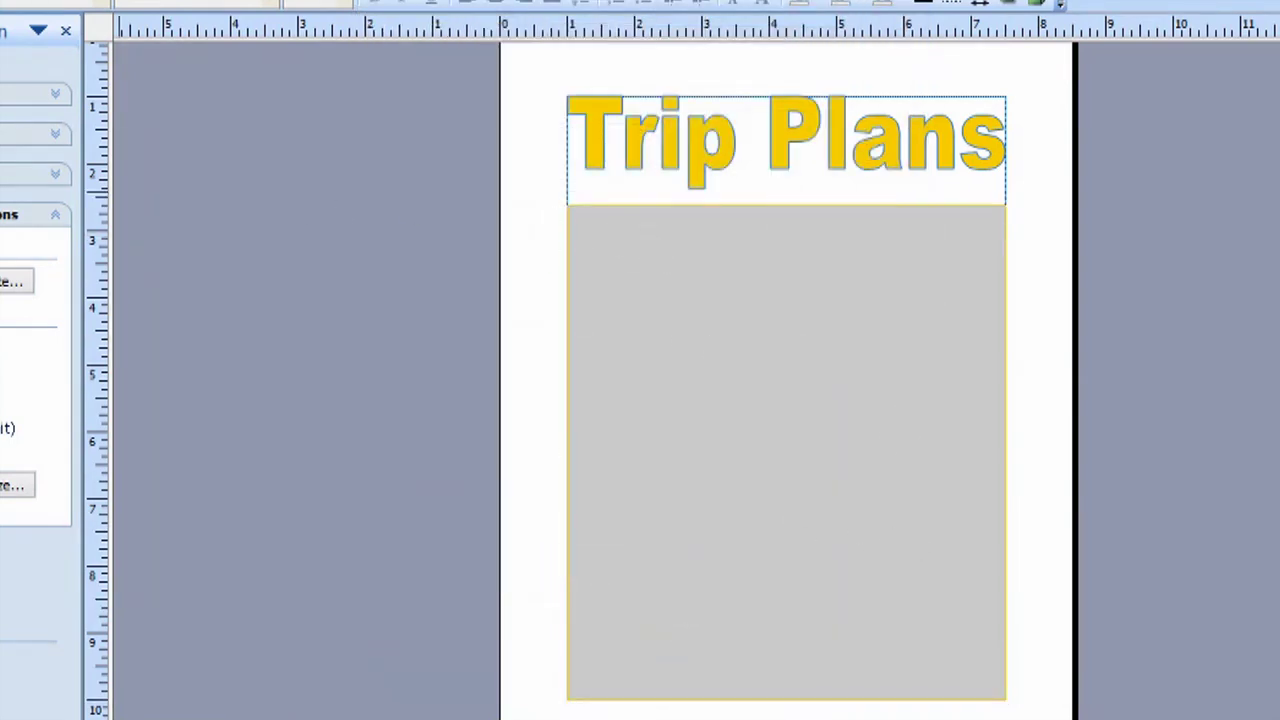
Draw a text box over the grey rectangle, extending it down to the rectangle's bottom edge
left_click(50, 16)
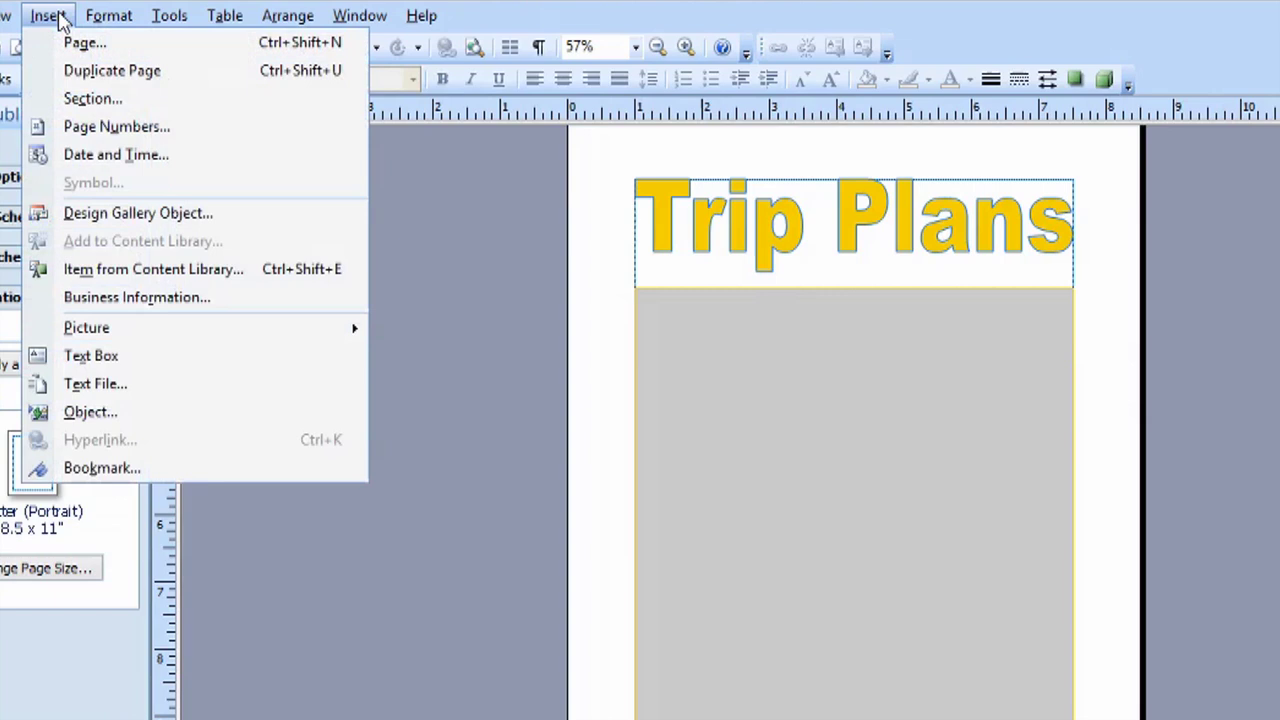
left_click(143, 360)
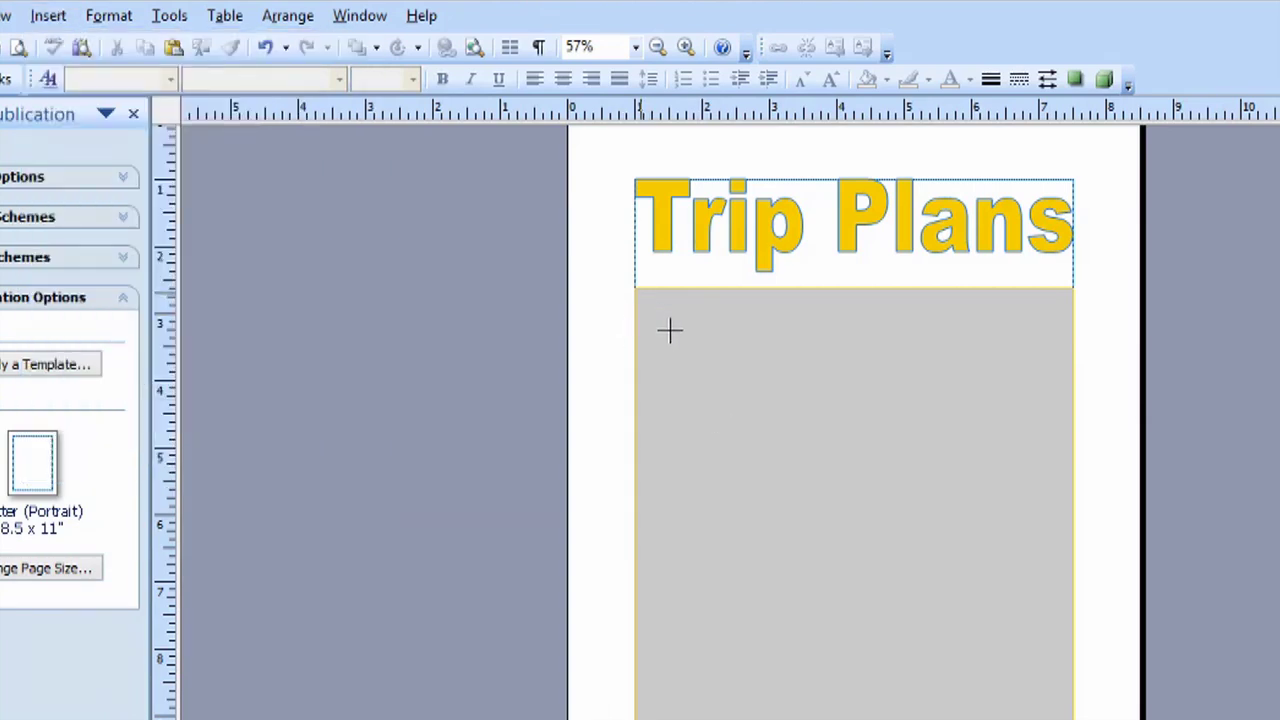
left_click_drag(669, 330, 1078, 719)
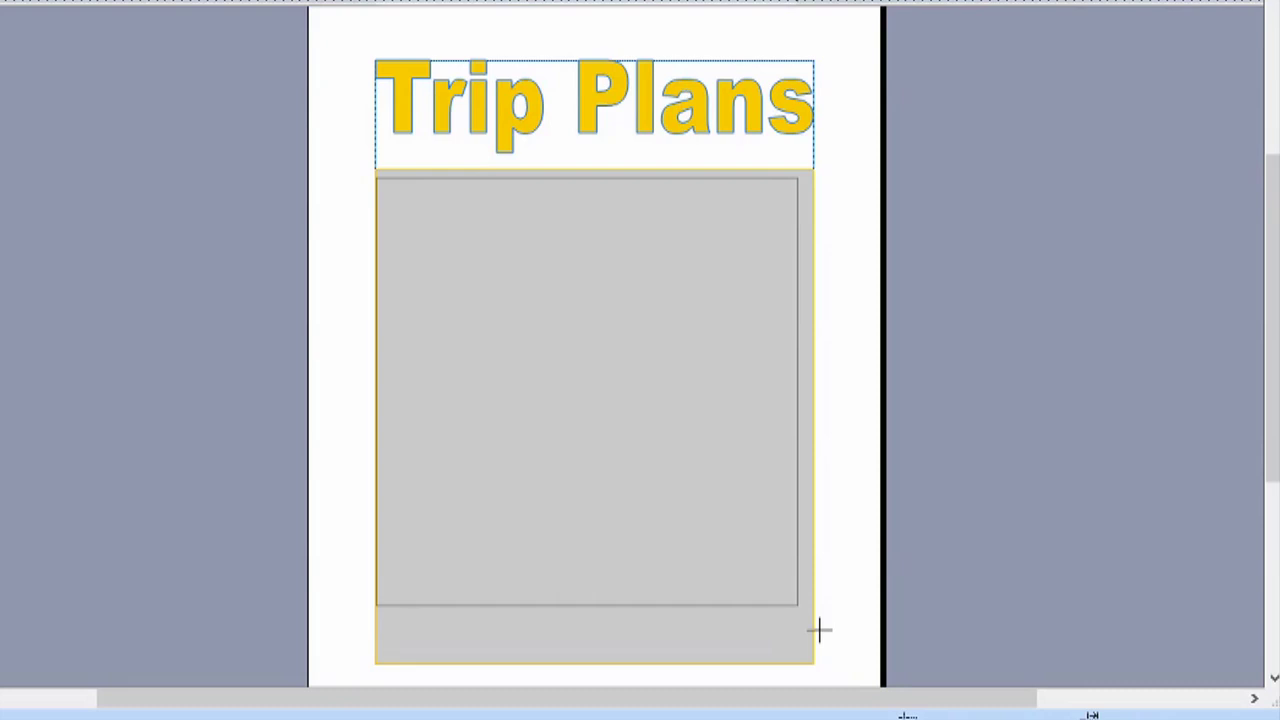
left_click_drag(818, 628, 816, 668)
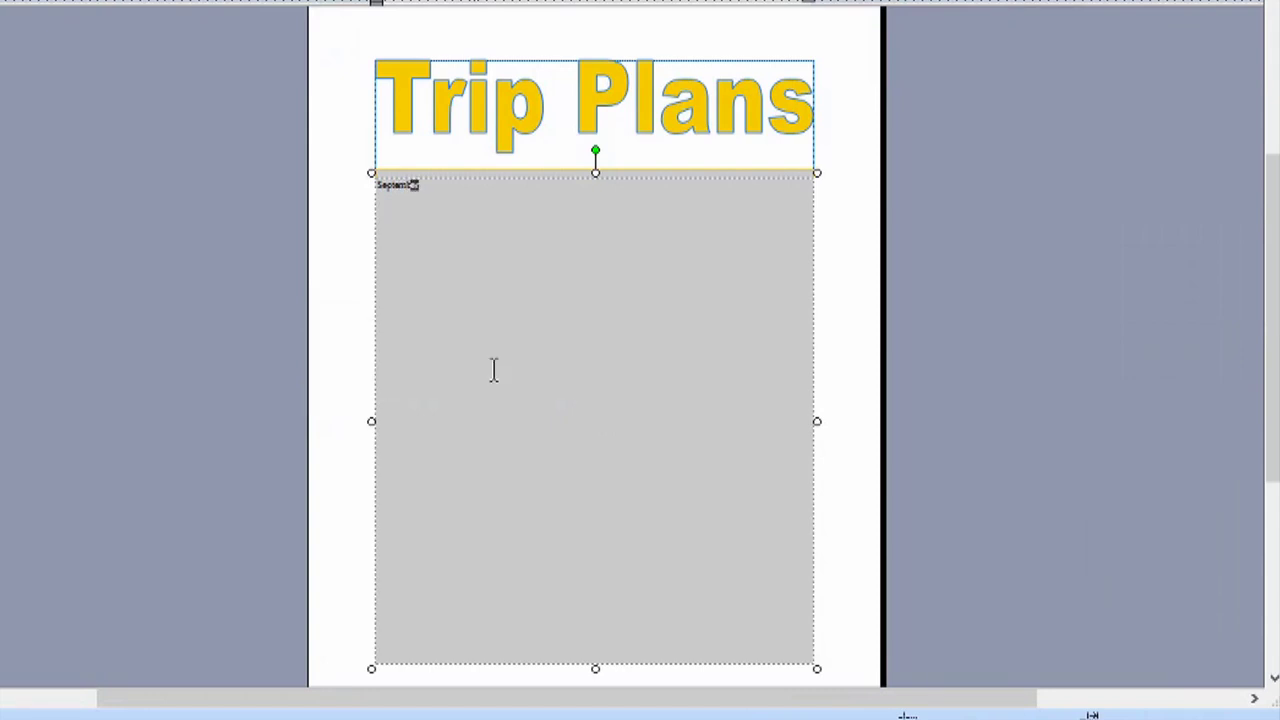
Set the September text to 18 point and zoom the page to 66%
left_click(153, 0)
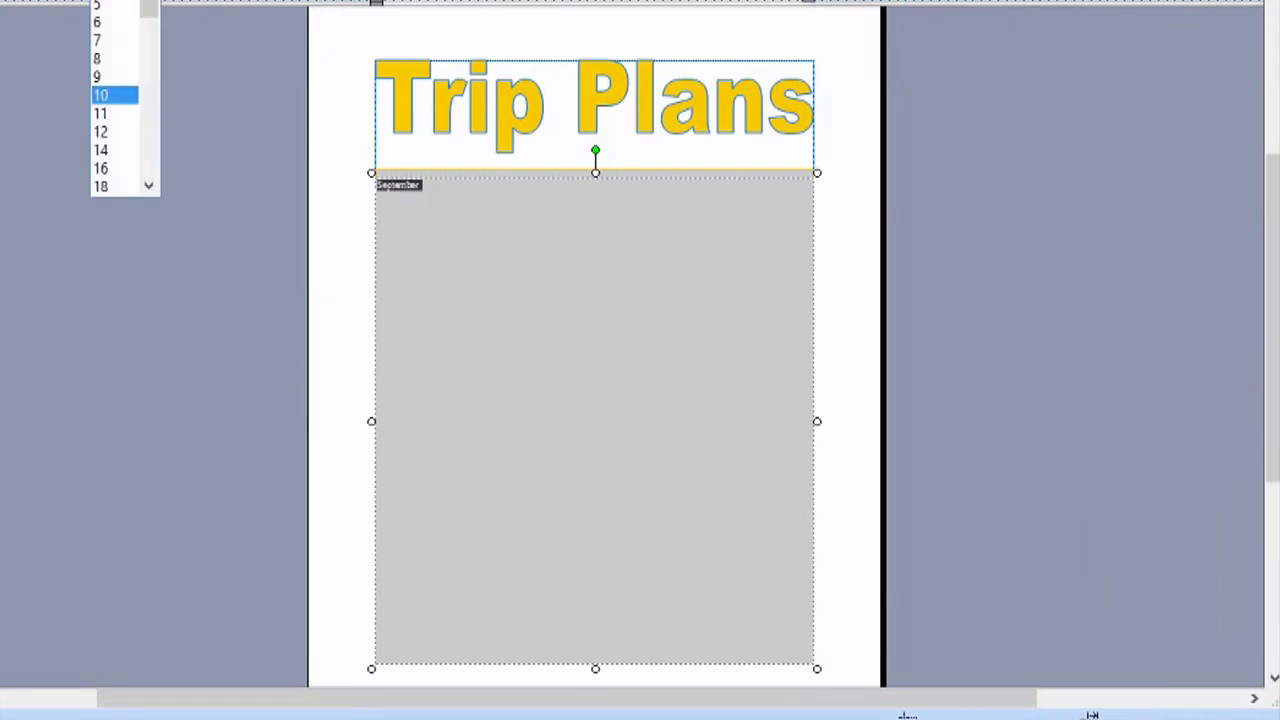
left_click(90, 189)
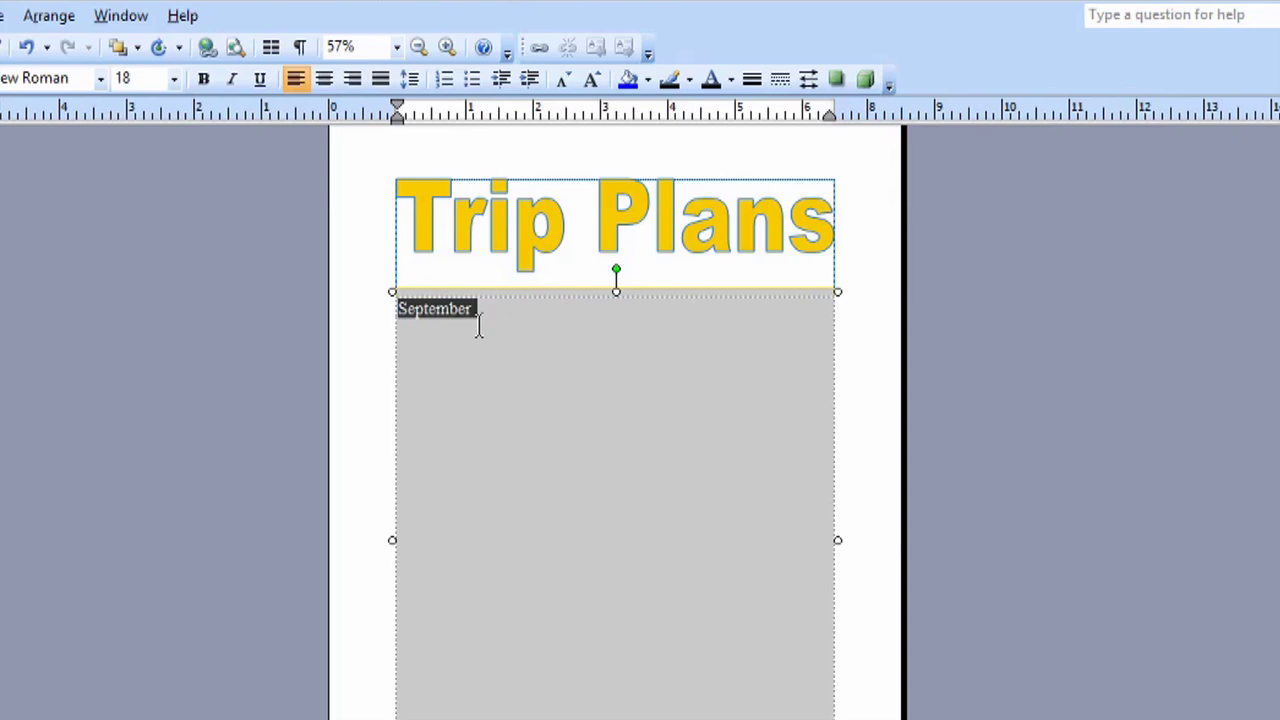
left_click(503, 320)
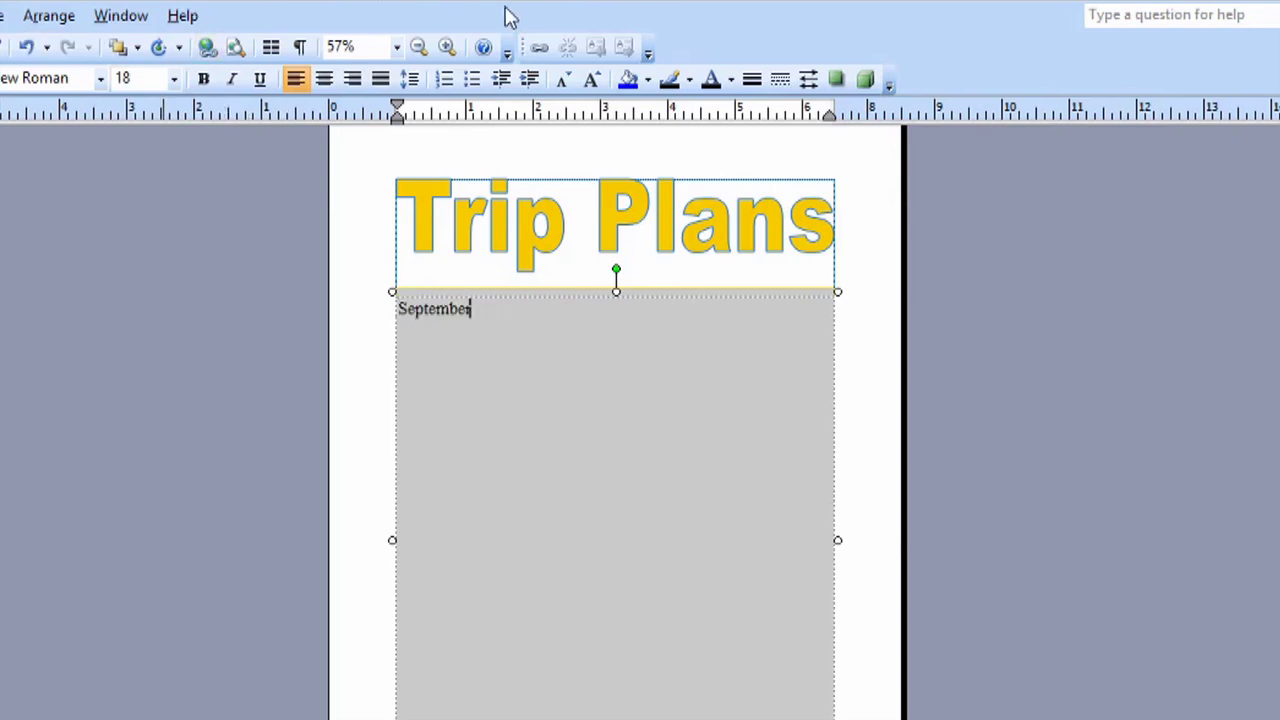
left_click(447, 47)
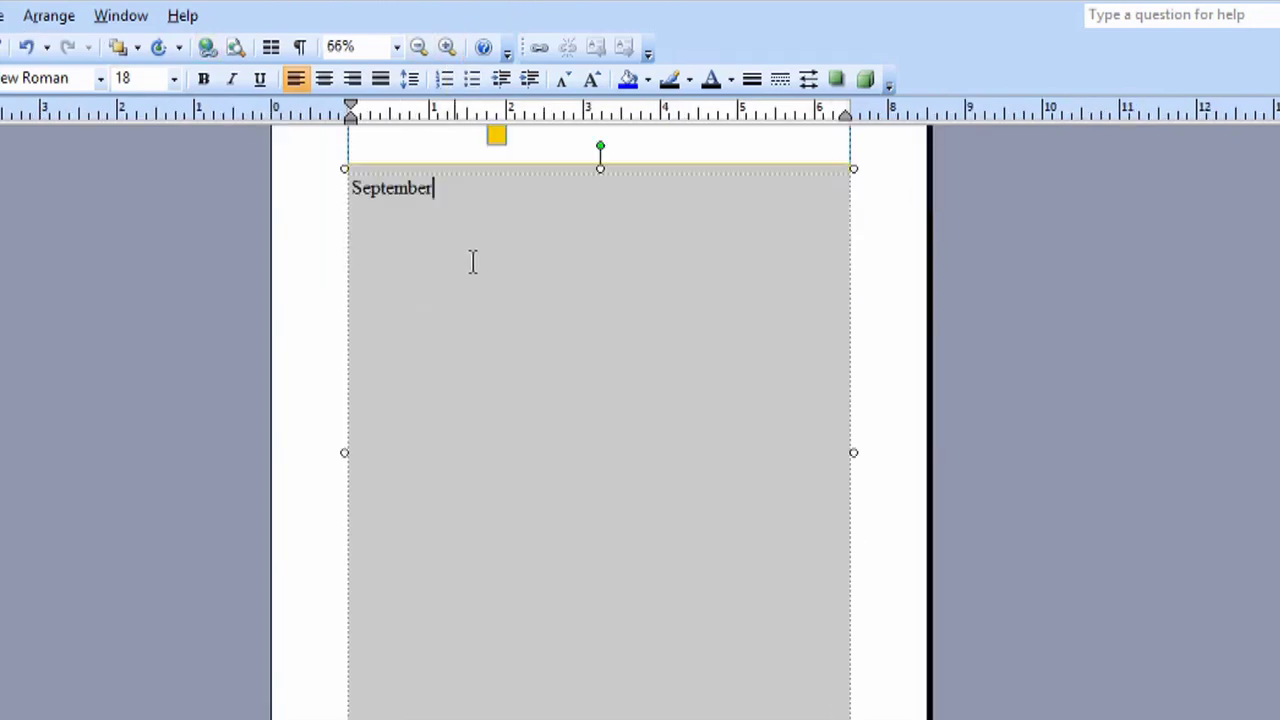
Type 'September 14' and '8:45 Meet at School to go to Mexico', removing extra tab gaps
type("14")
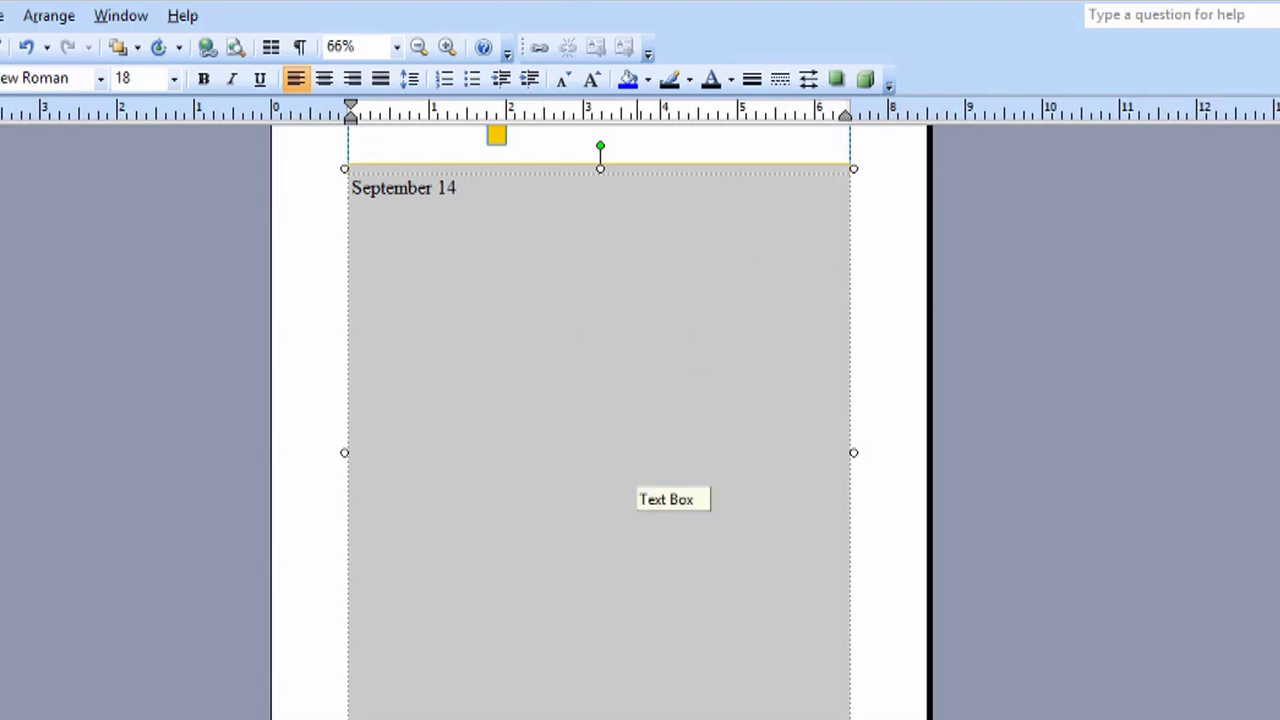
type("Meet at School to go")
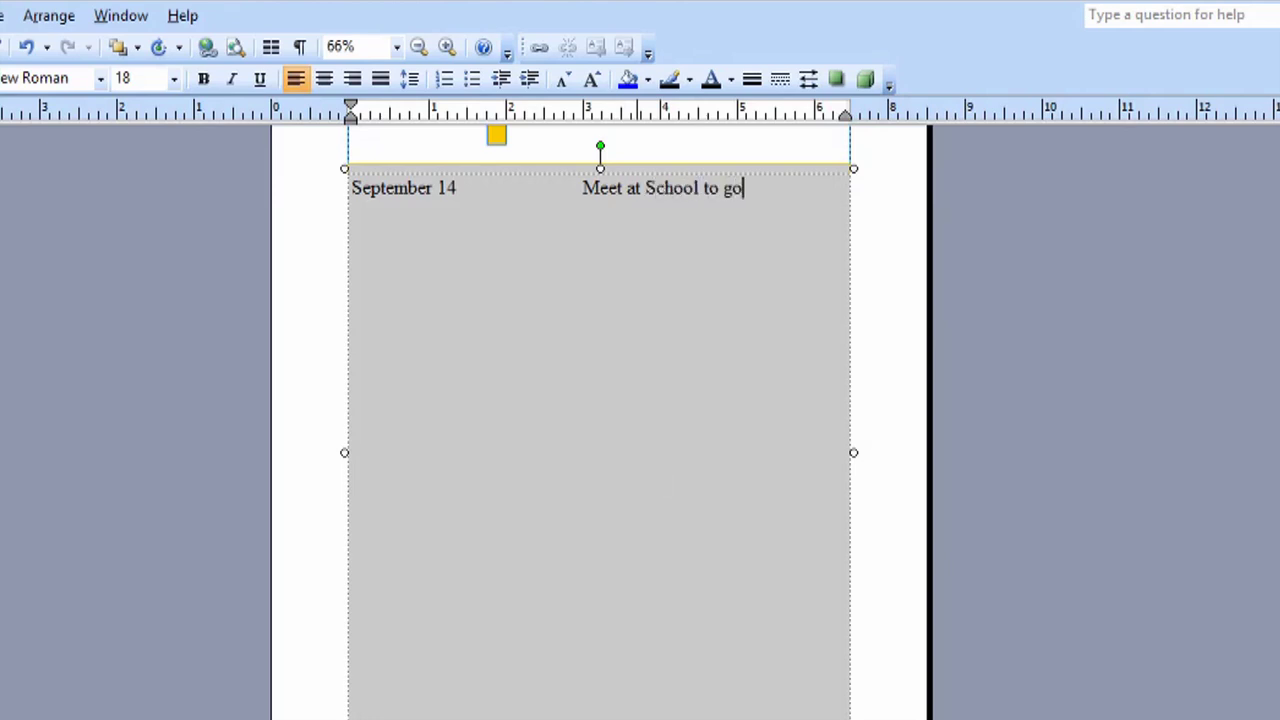
type("Mexico")
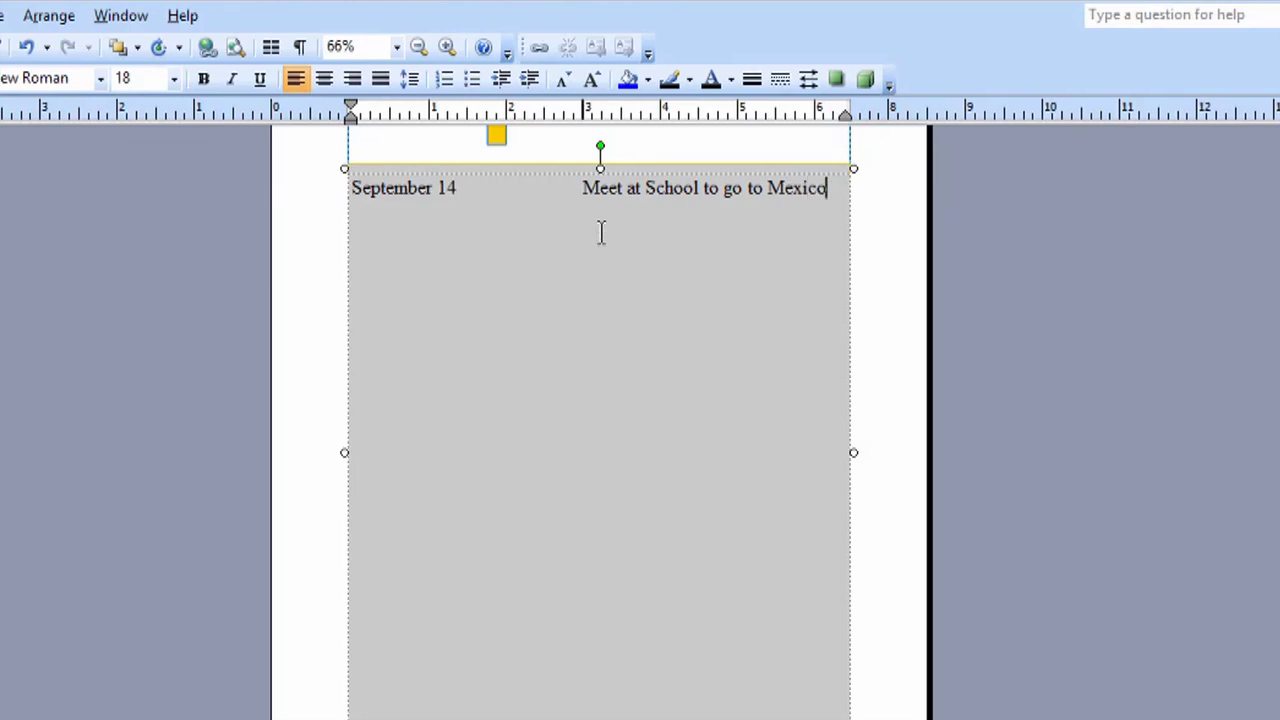
key("BackSpace")
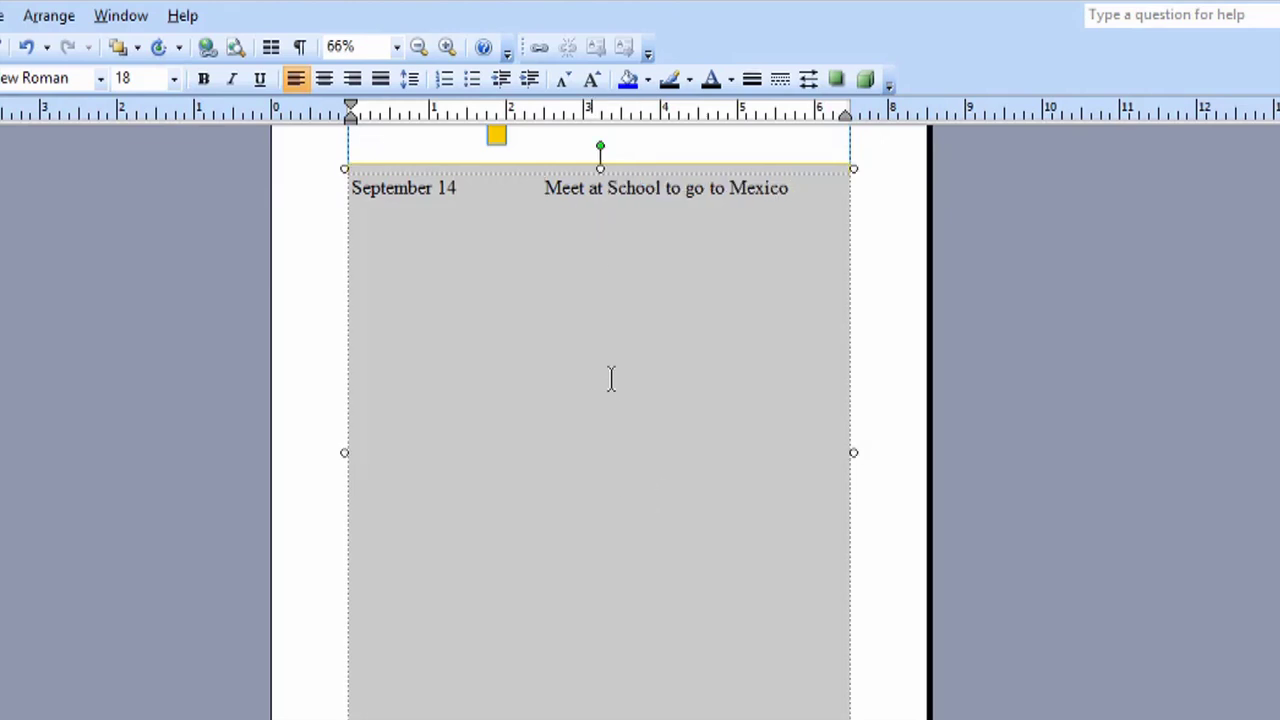
type("8:45")
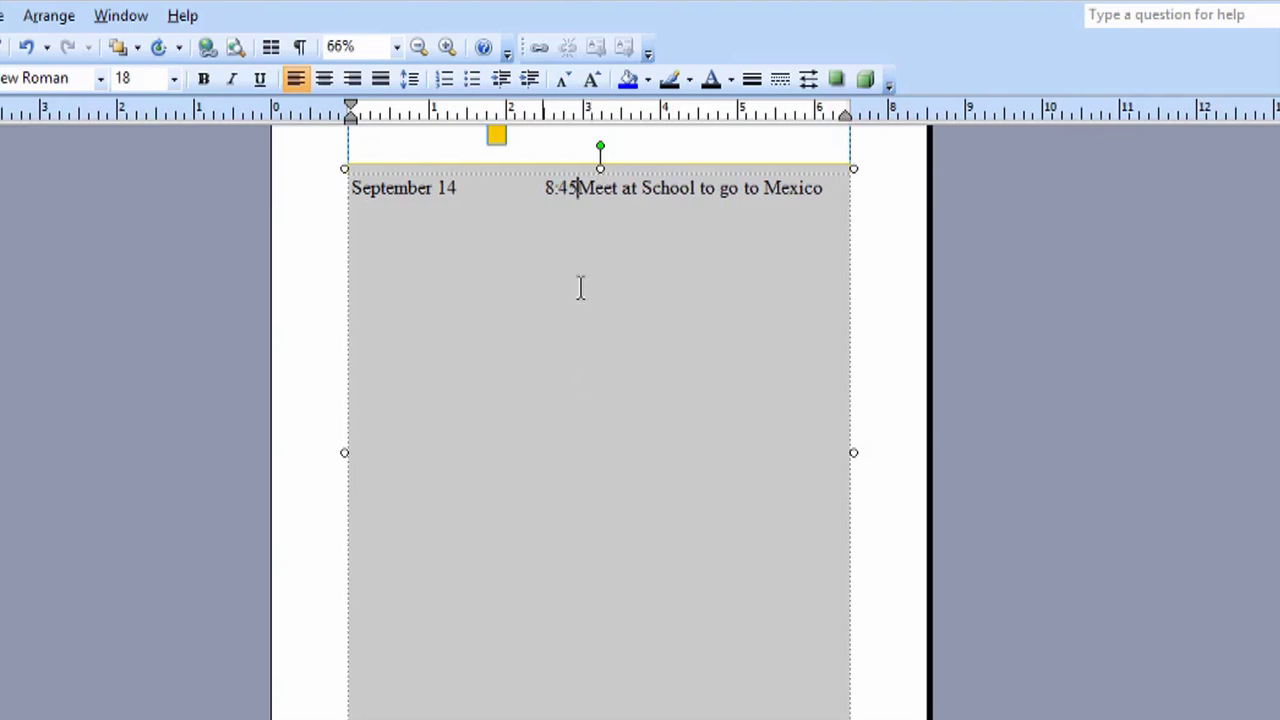
key("Left")
key("Left")
key("Left")
key("Left")
key("Left")
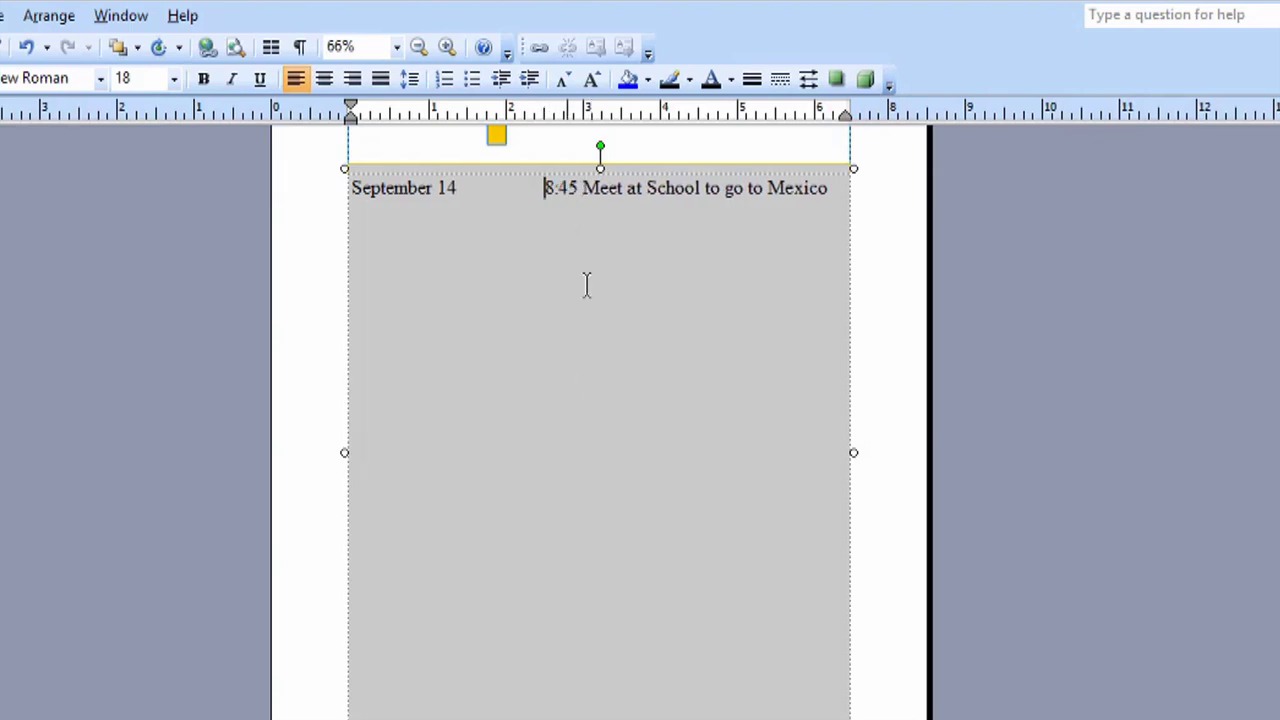
key("BackSpace")
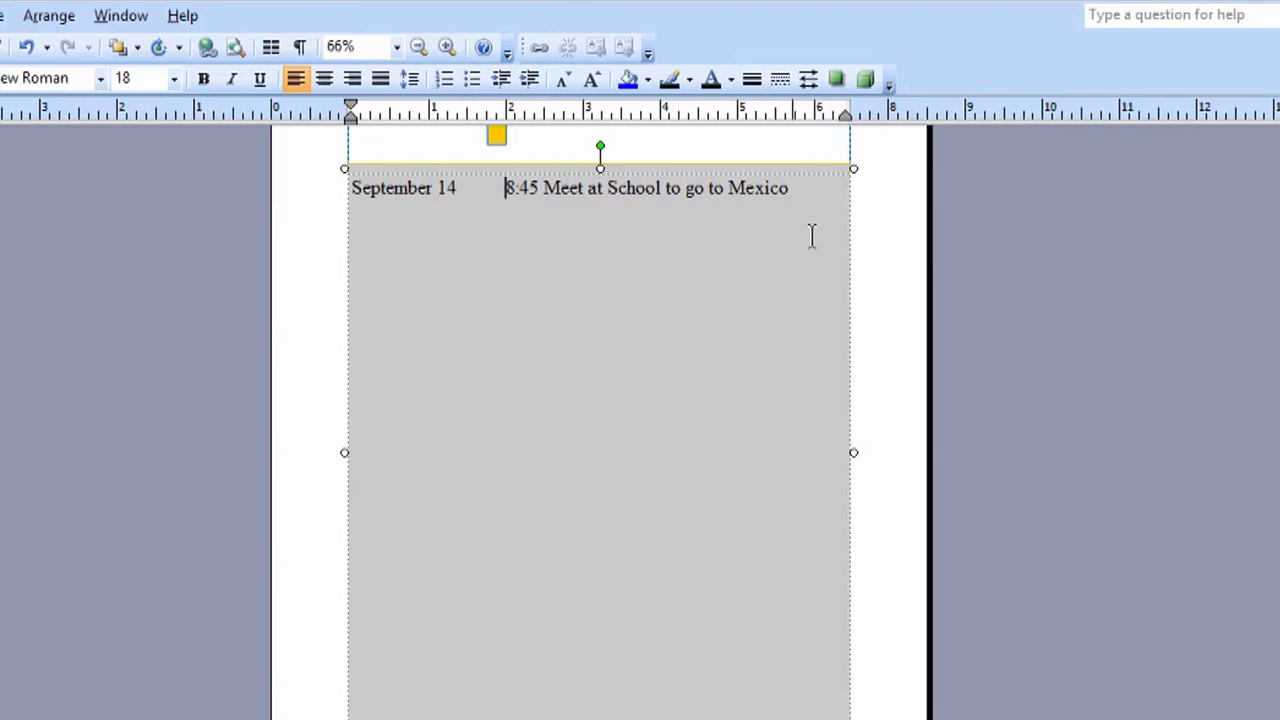
Copy the September 14 schedule line, paste it below, and delete the repeated date
left_click_drag(808, 211, 527, 208)
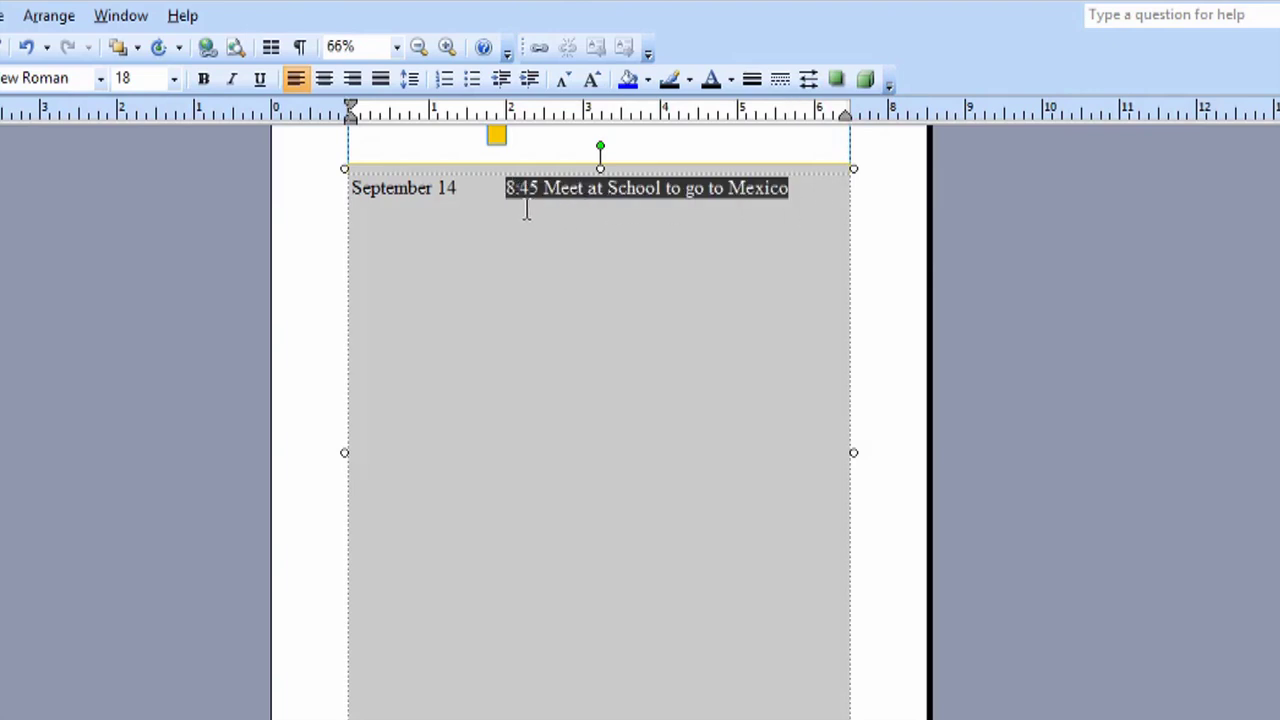
left_click_drag(806, 206, 251, 178)
key("ctrl+c")
left_click(826, 211)
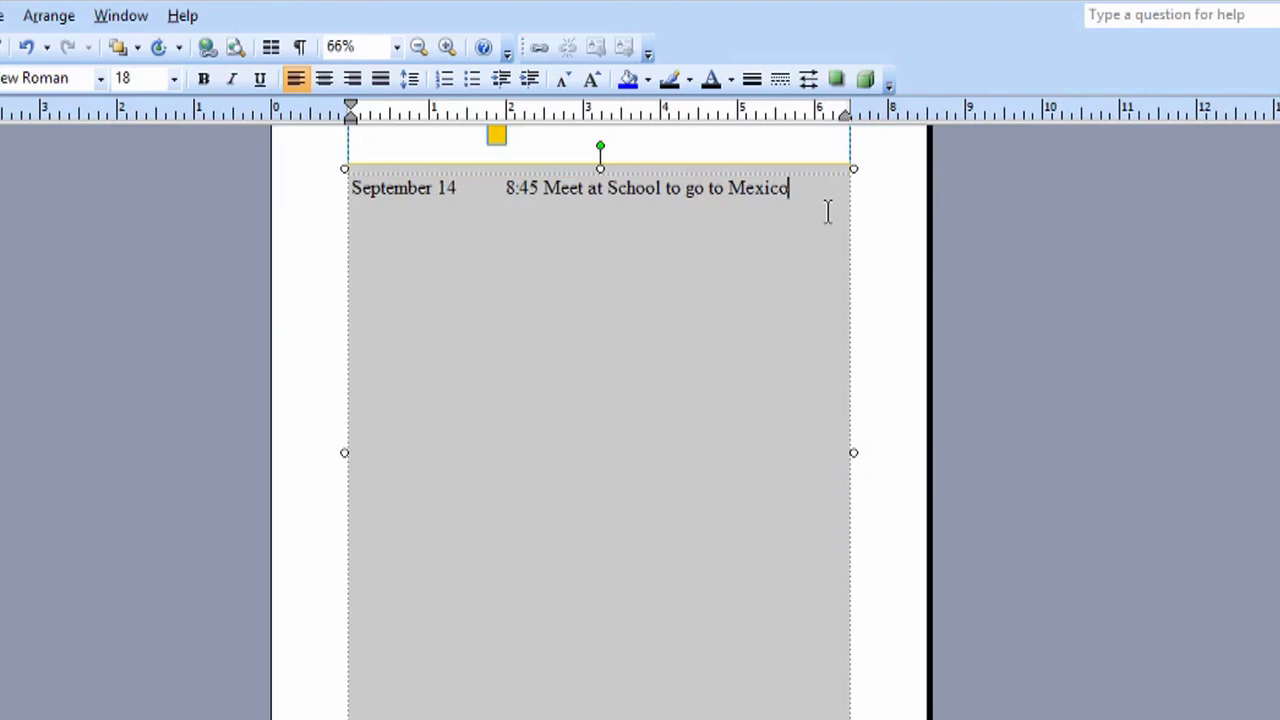
key("Return")
key("ctrl+v")
left_click_drag(520, 234, 233, 204)
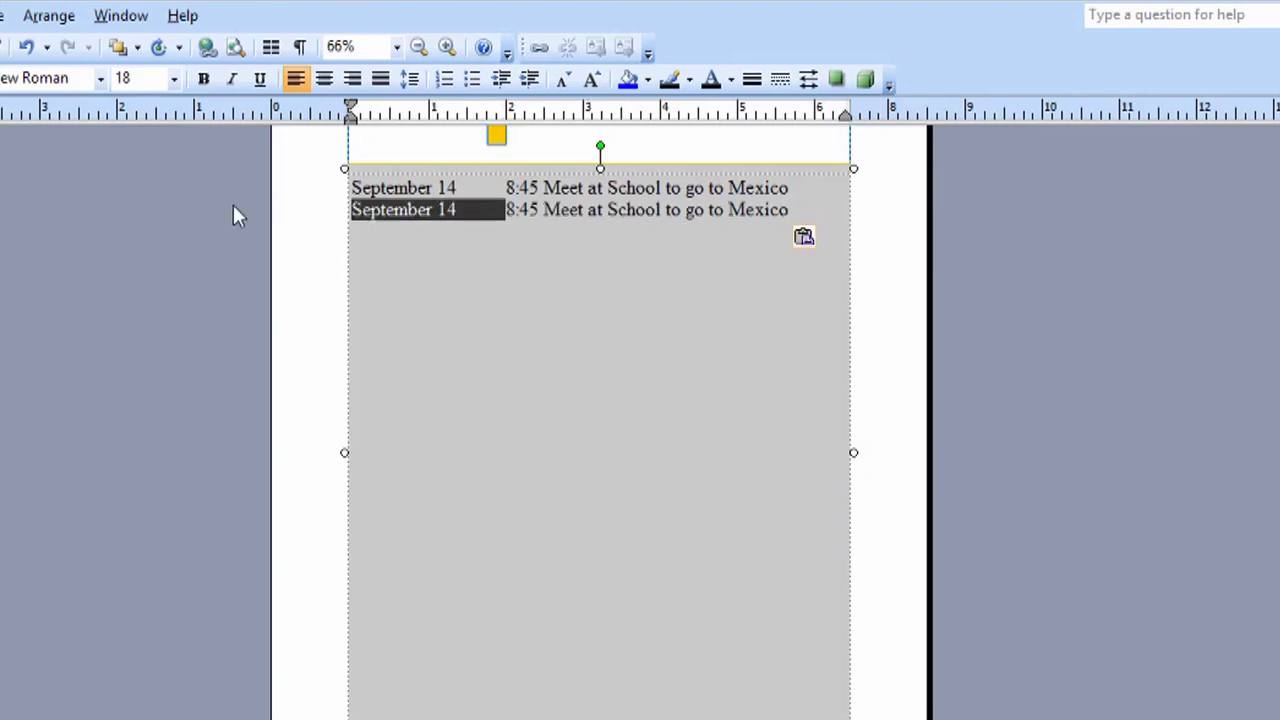
key("Delete")
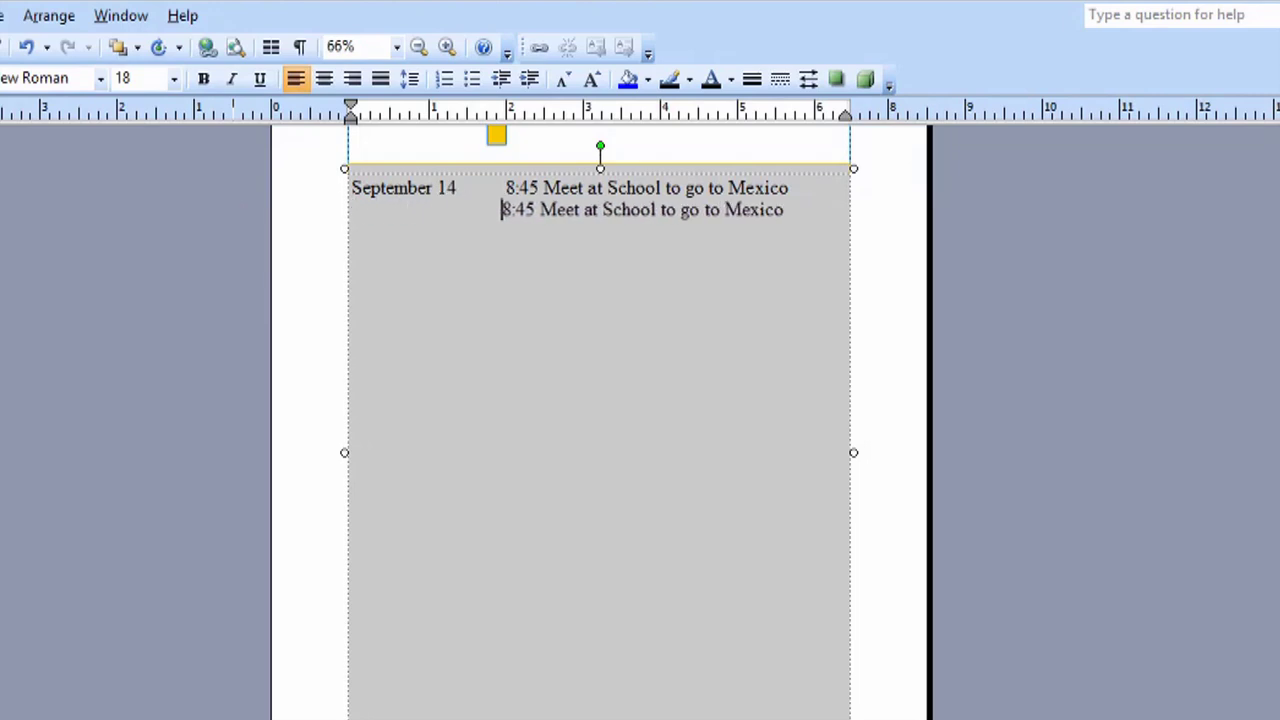
Paste the 8:45 entry until the September 14 block has five entry lines
left_click_drag(825, 223, 515, 225)
key("ctrl+c")
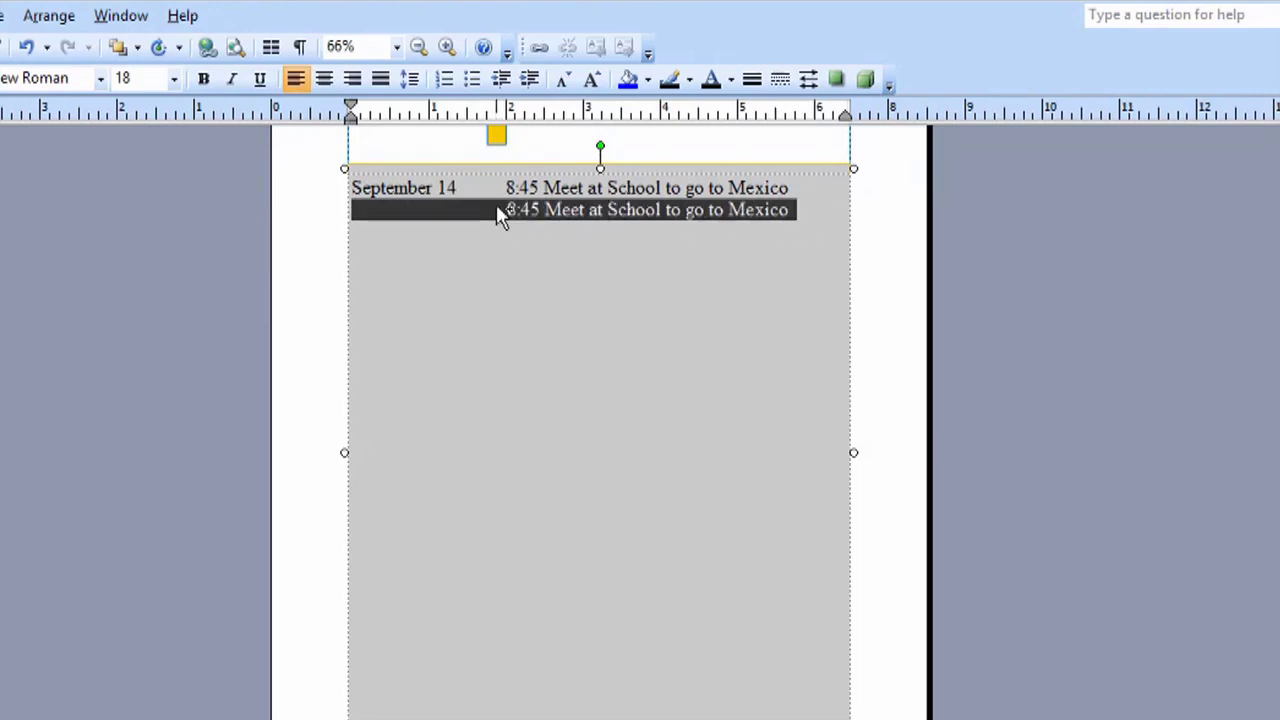
left_click(843, 226)
key("ctrl+v")
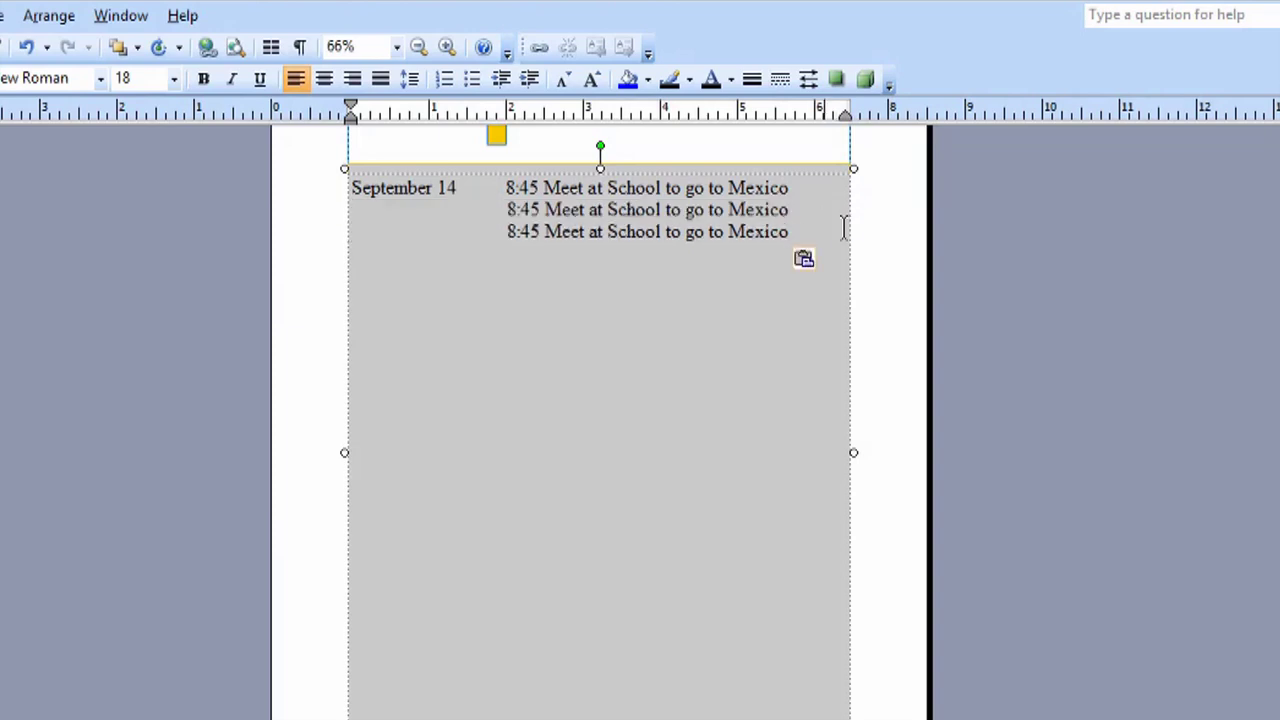
type("\\")
key("ctrl+v")
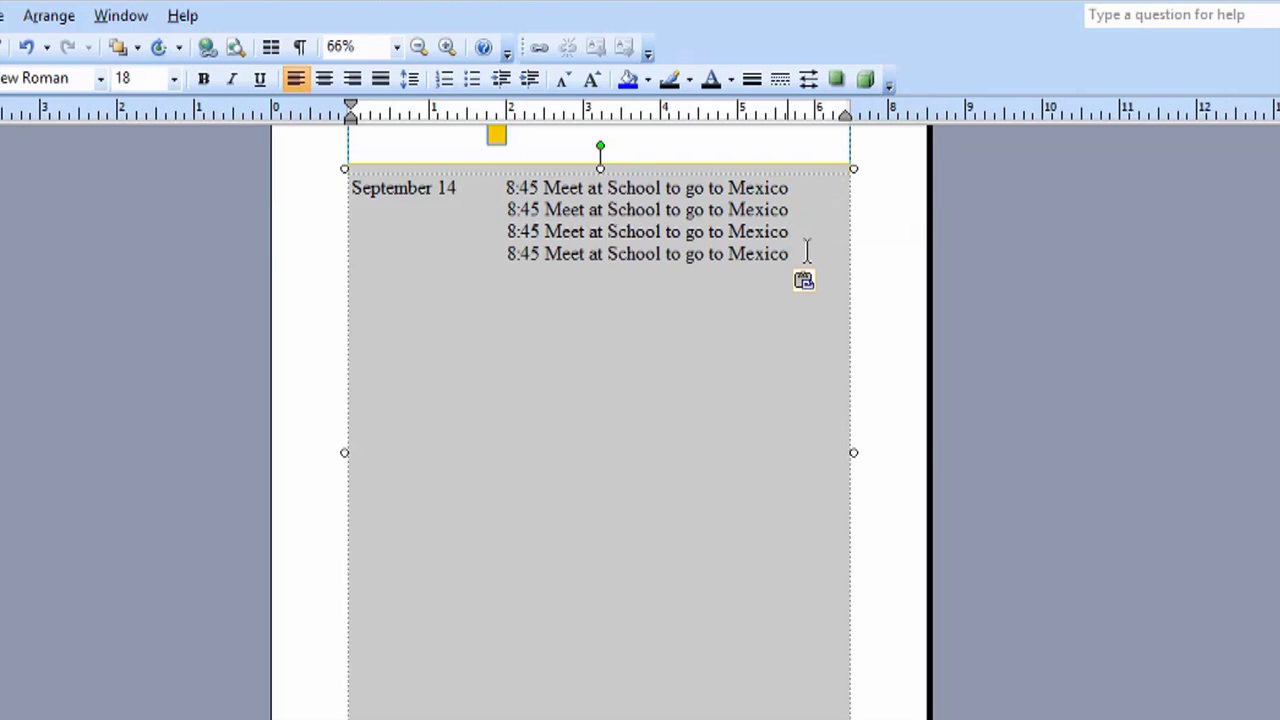
key("Return")
key("ctrl+v")
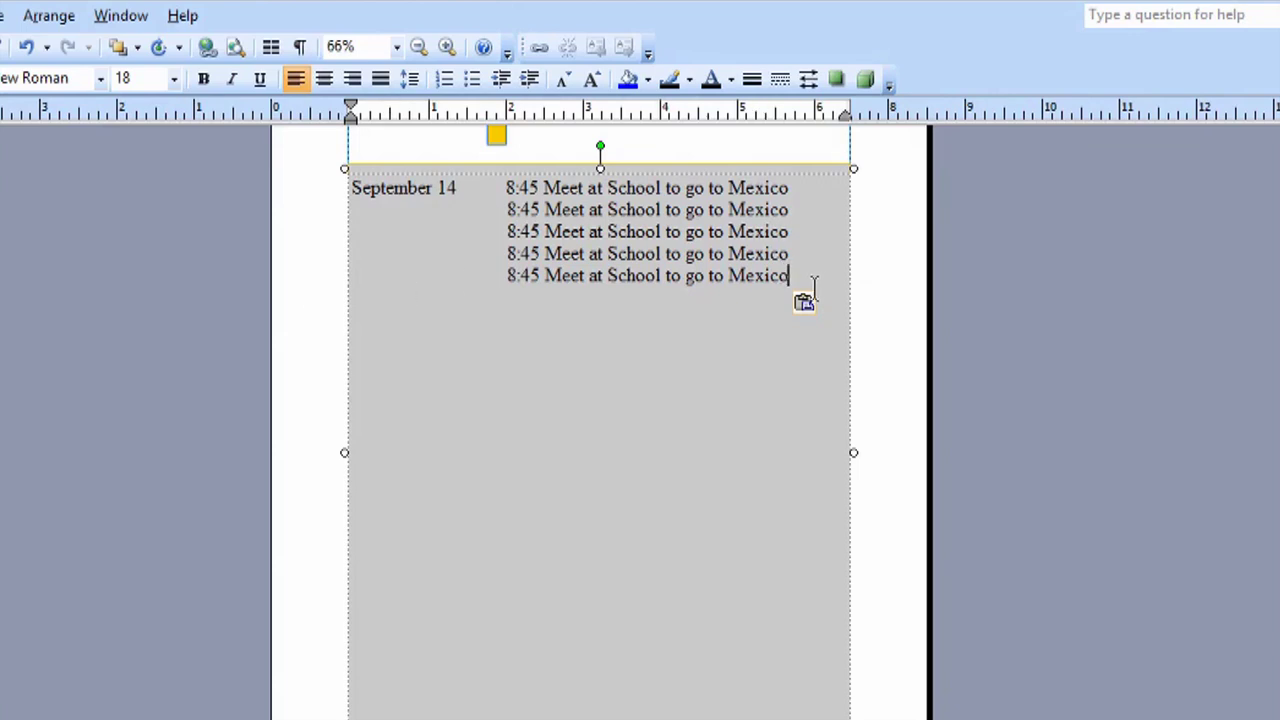
Copy the five-line September 14 block and paste it three more times, separated by blank lines
left_click_drag(800, 276, 322, 180)
key("ctrl+c")
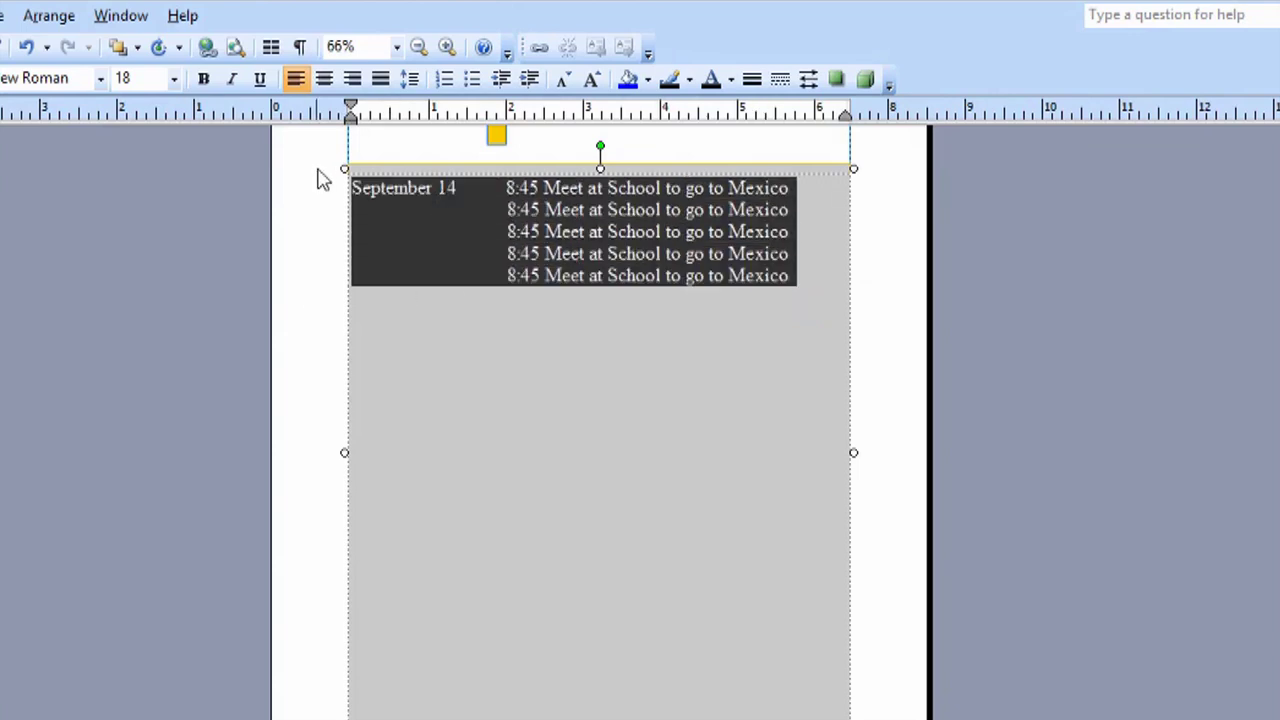
left_click(844, 300)
key("ctrl+v")
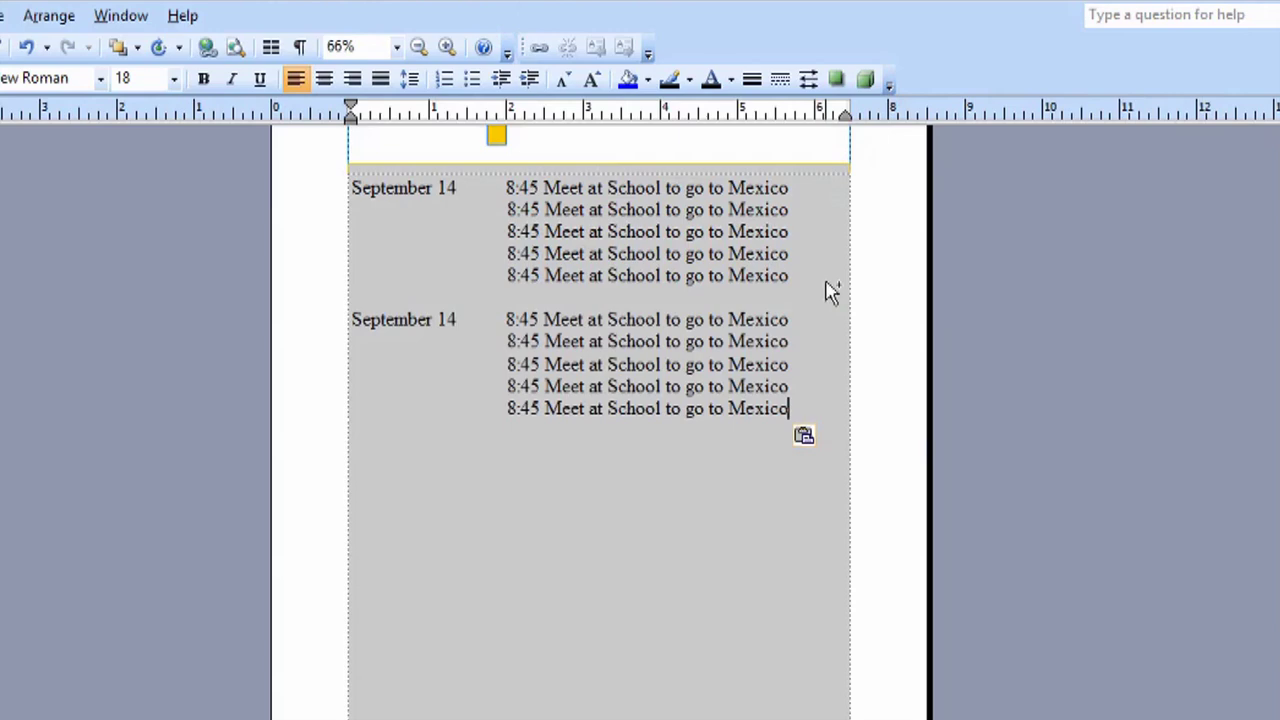
key("Return")
key("Return")
key("ctrl+v")
key("Return")
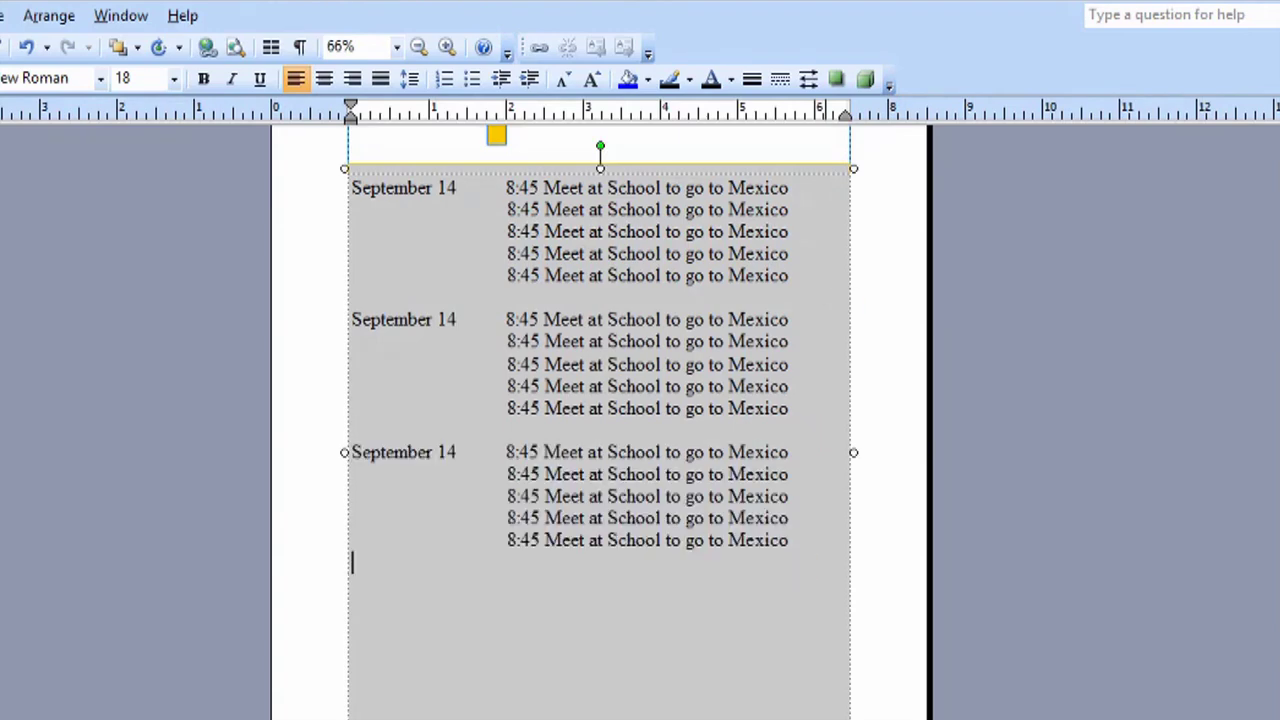
key("Return")
key("ctrl+v")
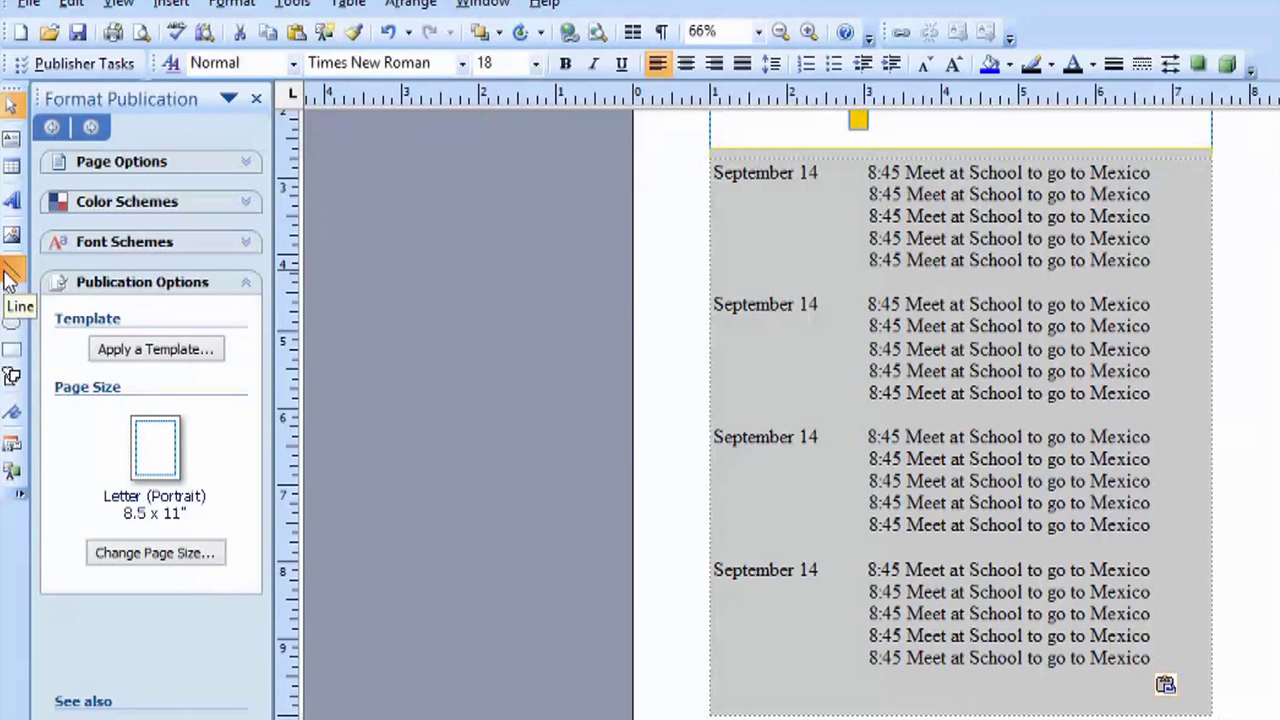
Give the gray box an orange border and draw a full-height vertical line between dates and times
left_click(12, 268)
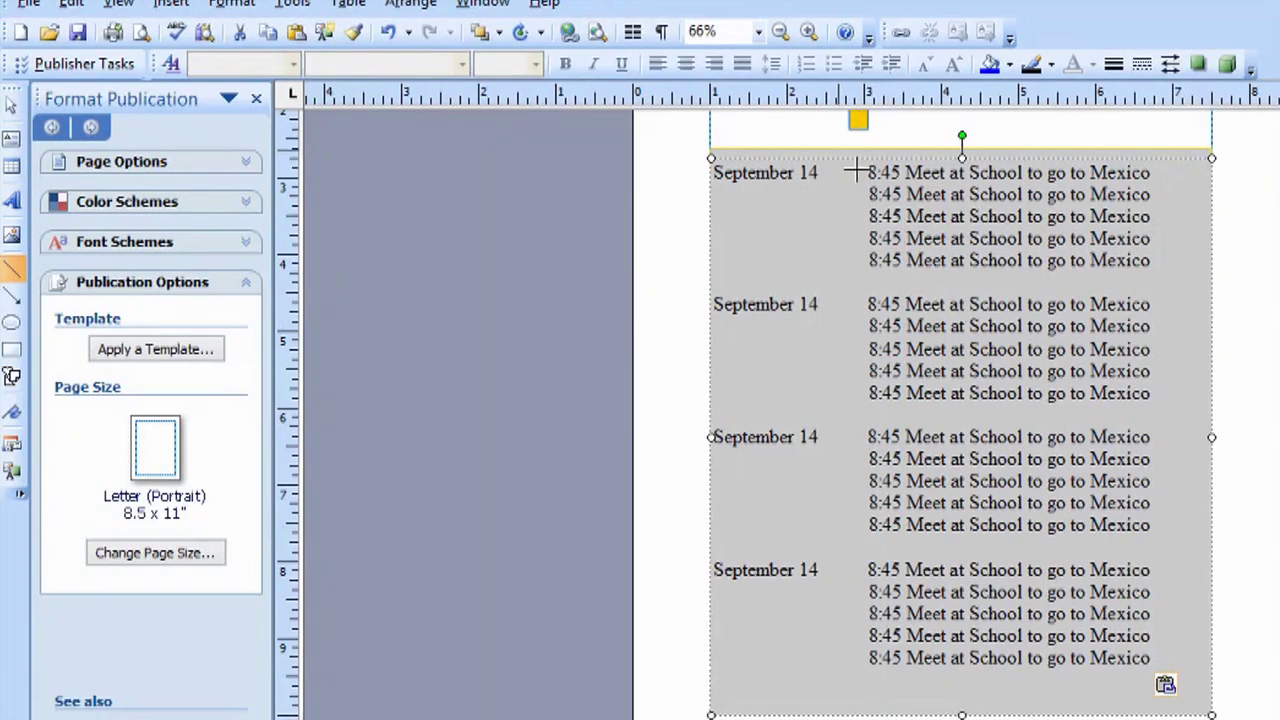
left_click(1052, 75)
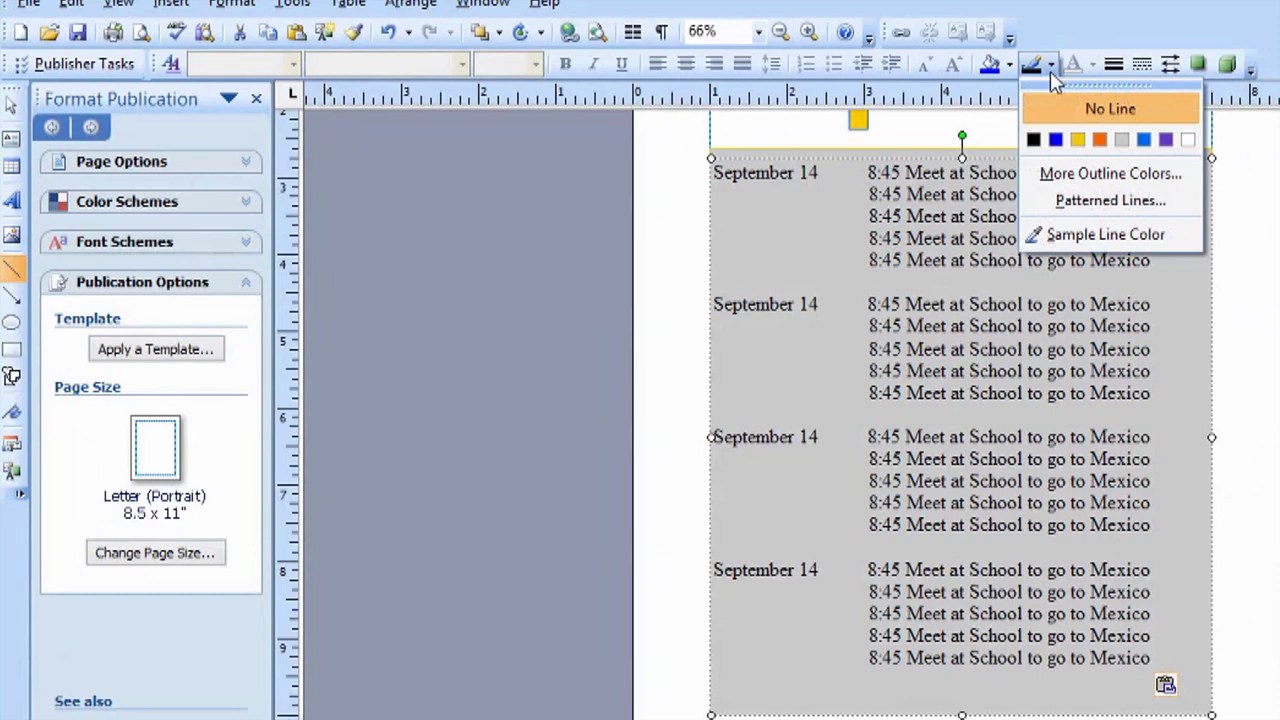
left_click(1098, 140)
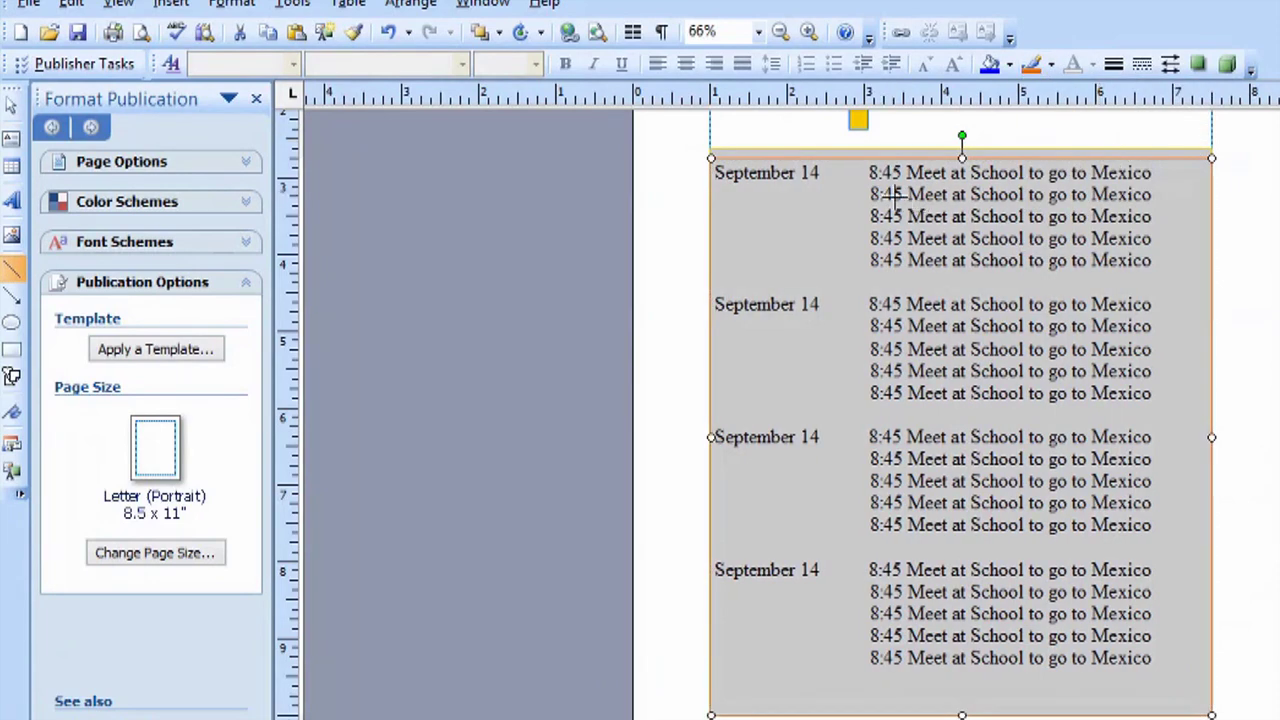
mouse_move(837, 160)
left_mouse_down()
mouse_move(871, 371)
mouse_move(837, 497)
mouse_move(855, 712)
mouse_move(837, 714)
left_mouse_up()
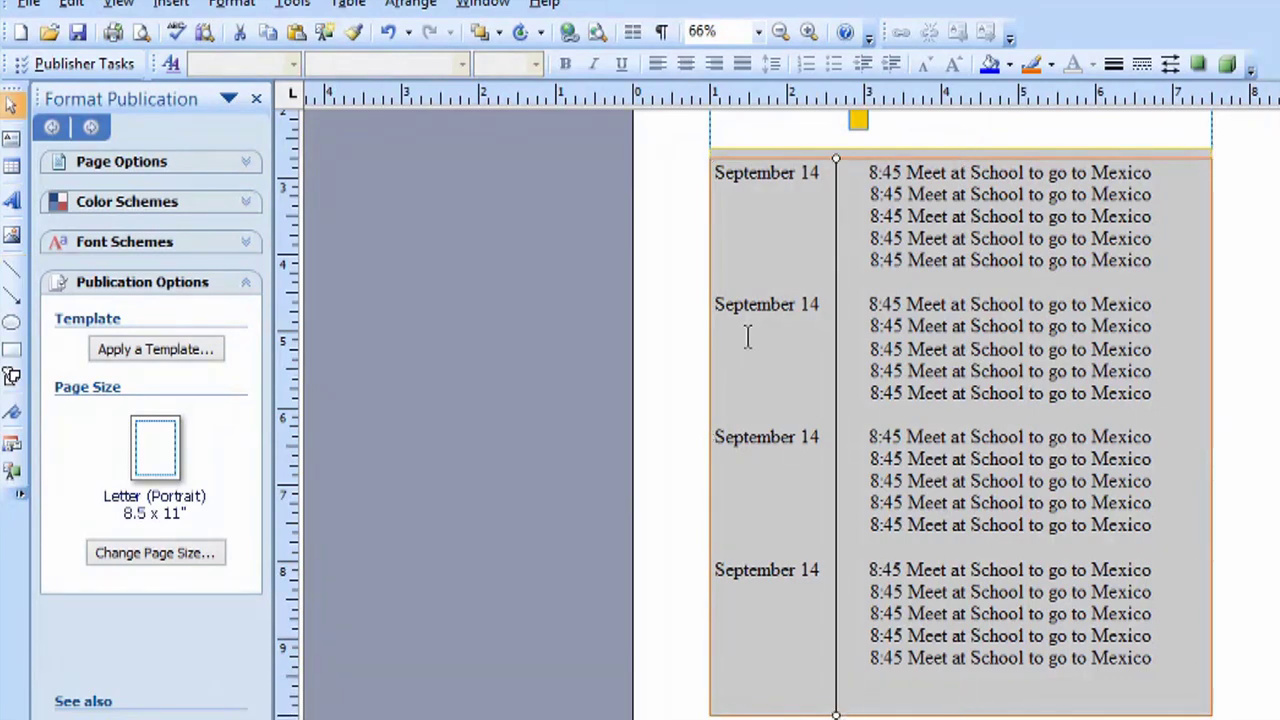
Draw horizontal divider lines across the grey box below the first and second September 14 blocks
left_click(12, 268)
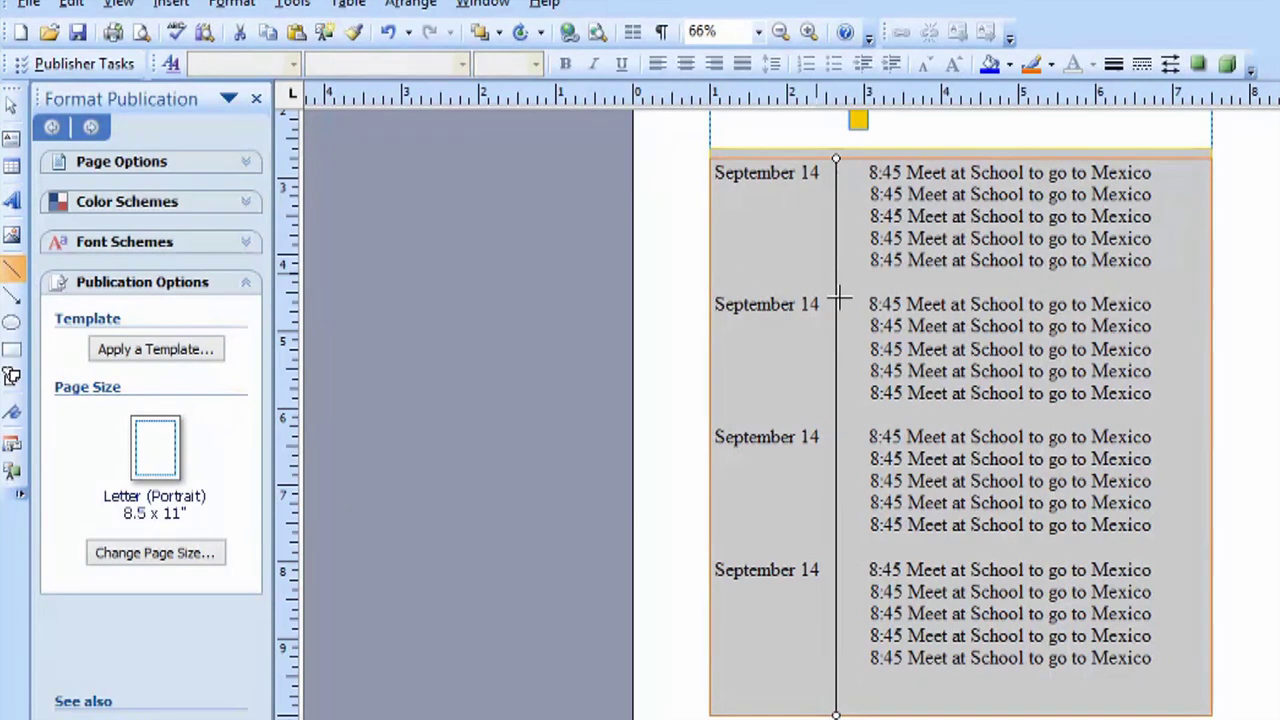
mouse_move(713, 286)
left_mouse_down()
mouse_move(974, 326)
mouse_move(1214, 286)
left_mouse_up()
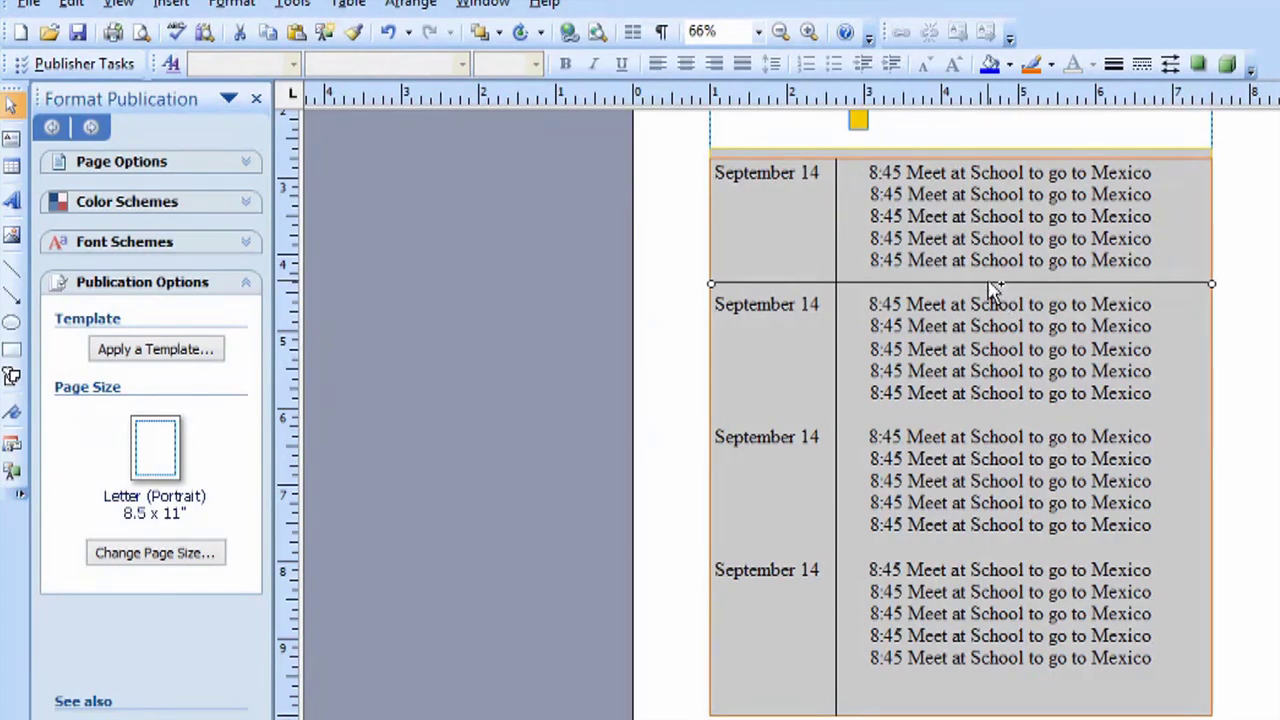
left_click_drag(993, 289, 951, 437)
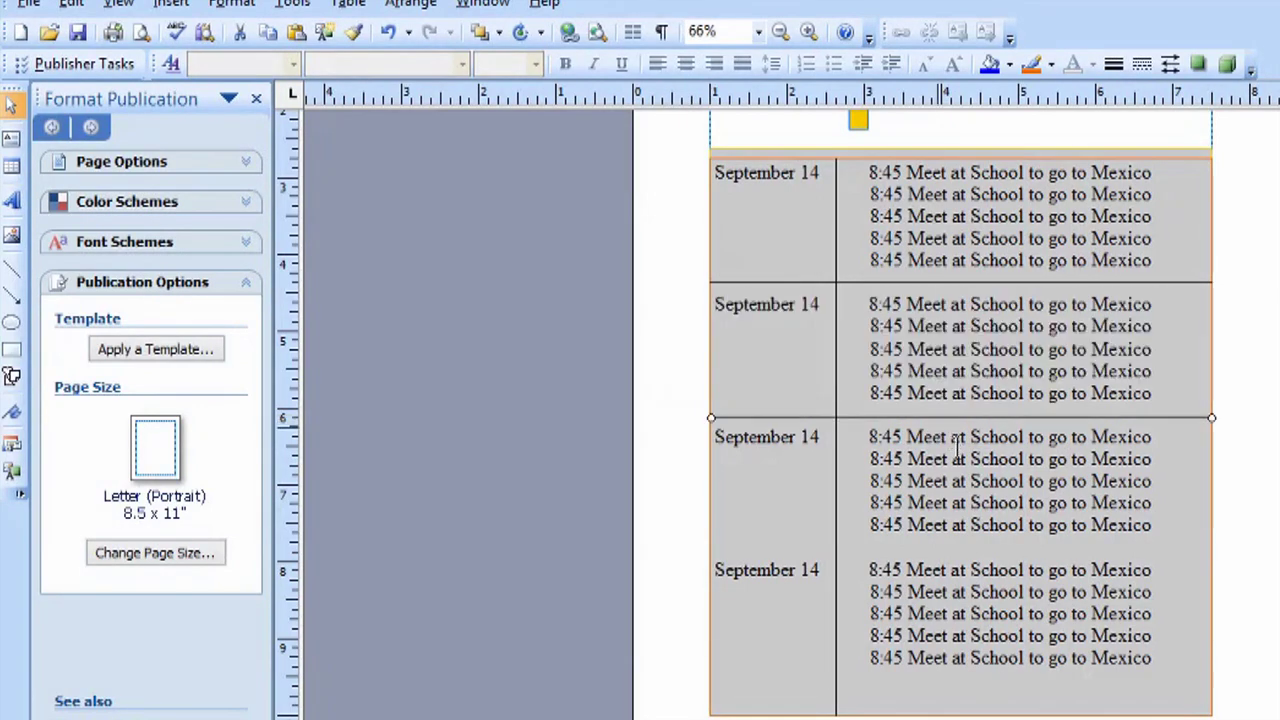
key("ctrl+v")
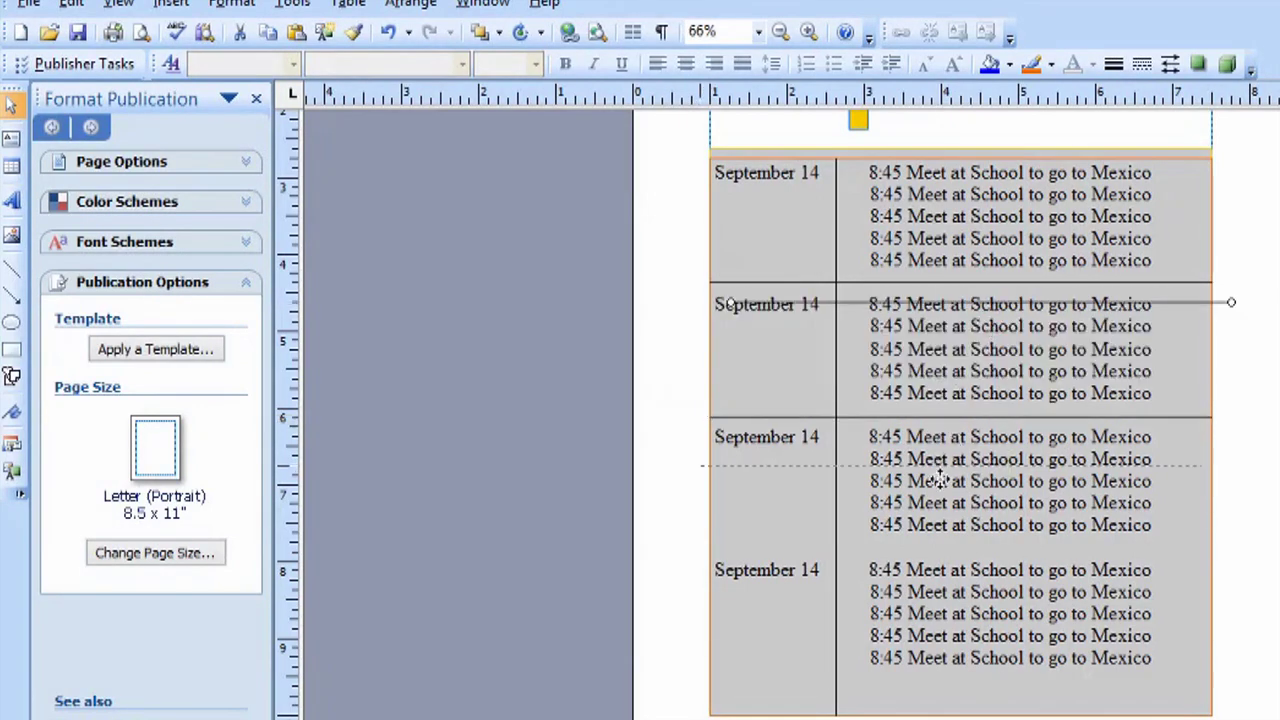